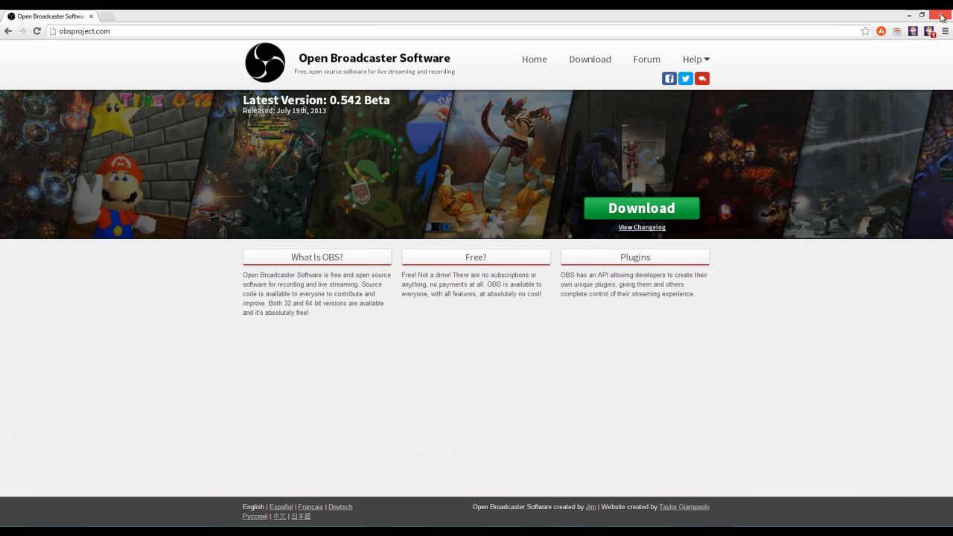
- Minimize the browser, switch to Open Broadcaster Software, and restart its stream preview
{"action": "left_click", "coordinate": [910, 15]}
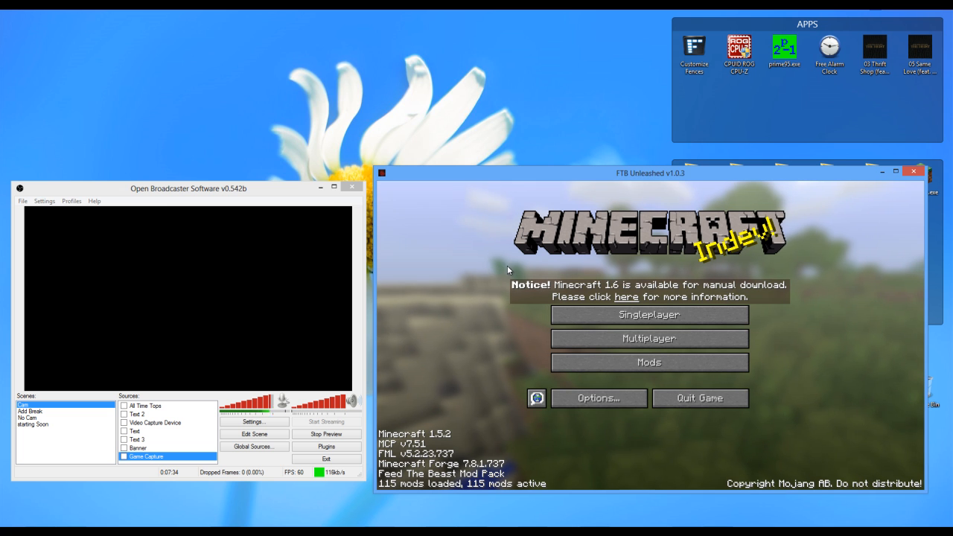
{"action": "left_click", "coordinate": [157, 191]}
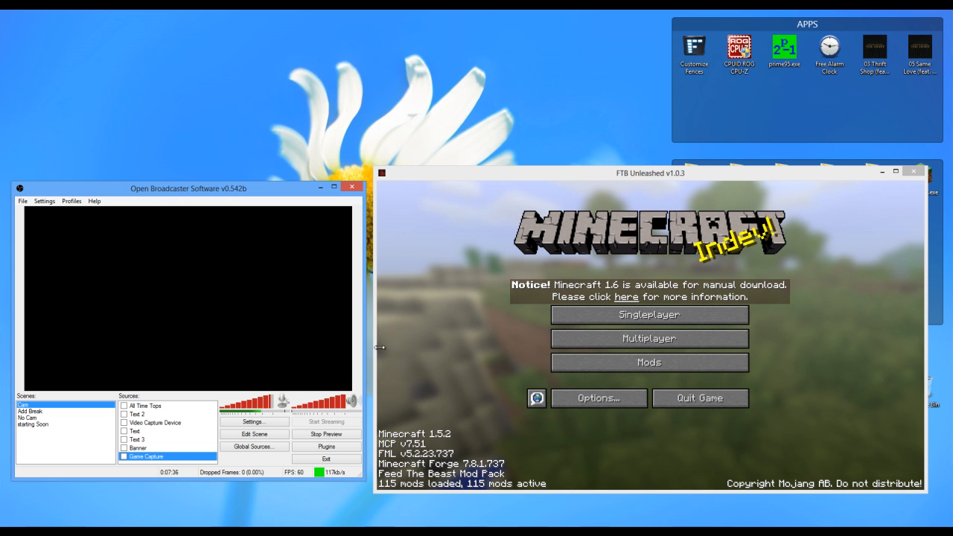
{"action": "left_click", "coordinate": [327, 432]}
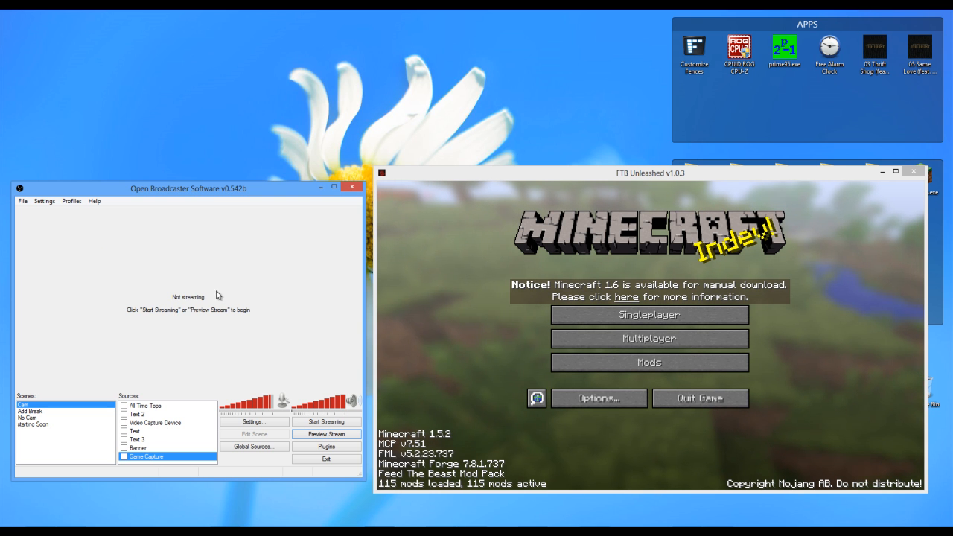
{"action": "left_click", "coordinate": [333, 436]}
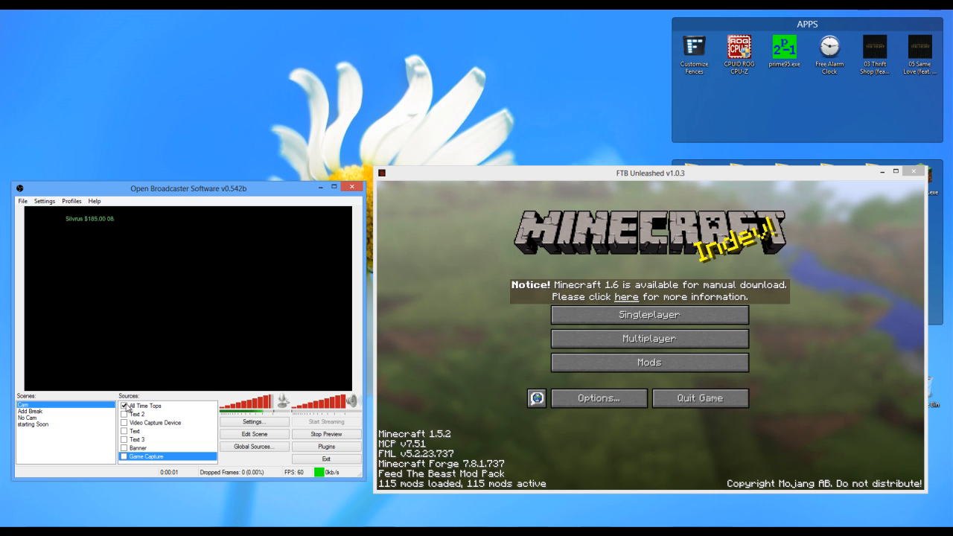
- Show all sources of the Cam scene in the preview, and hide the Video Capture Device source again
{"action": "left_click", "coordinate": [128, 422]}
{"action": "left_click", "coordinate": [123, 423]}
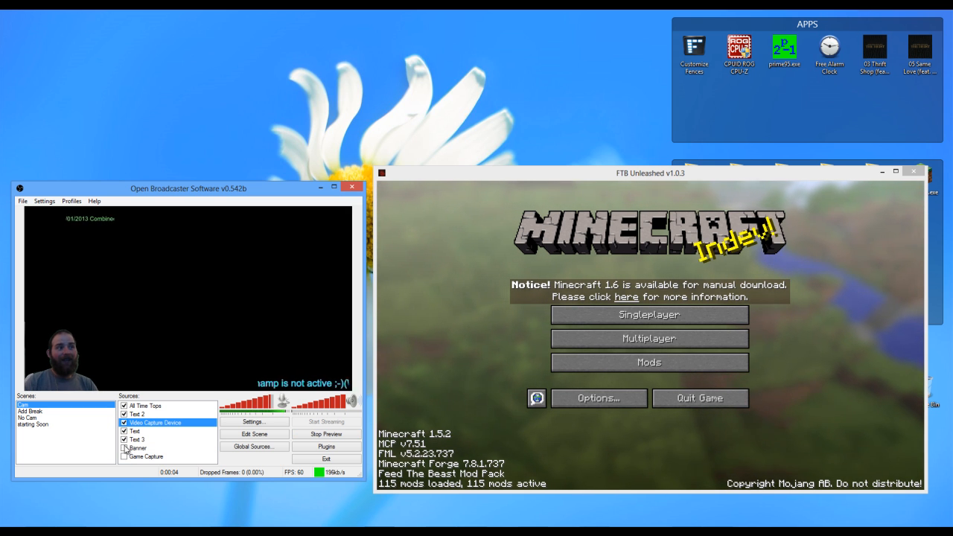
{"action": "left_click", "coordinate": [123, 448]}
{"action": "left_click", "coordinate": [124, 457]}
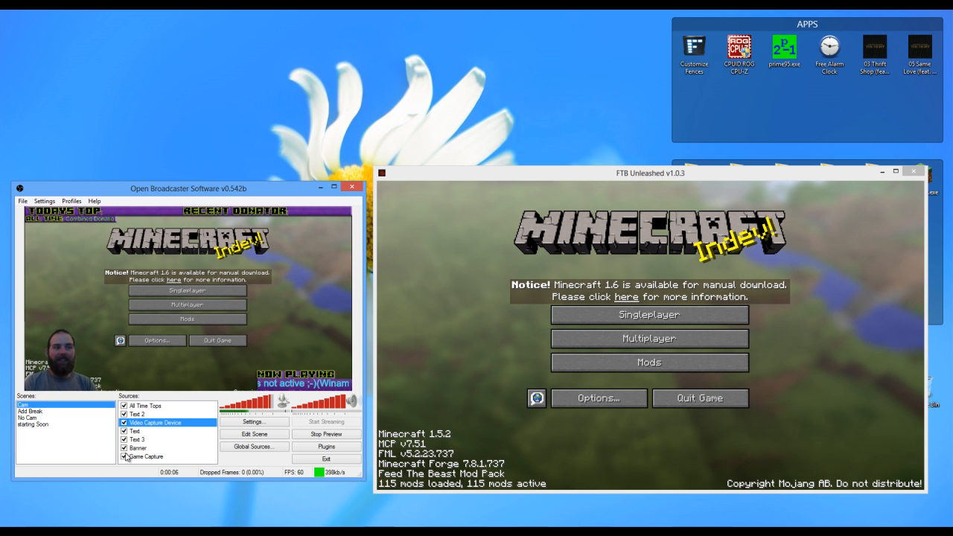
{"action": "left_click", "coordinate": [123, 423]}
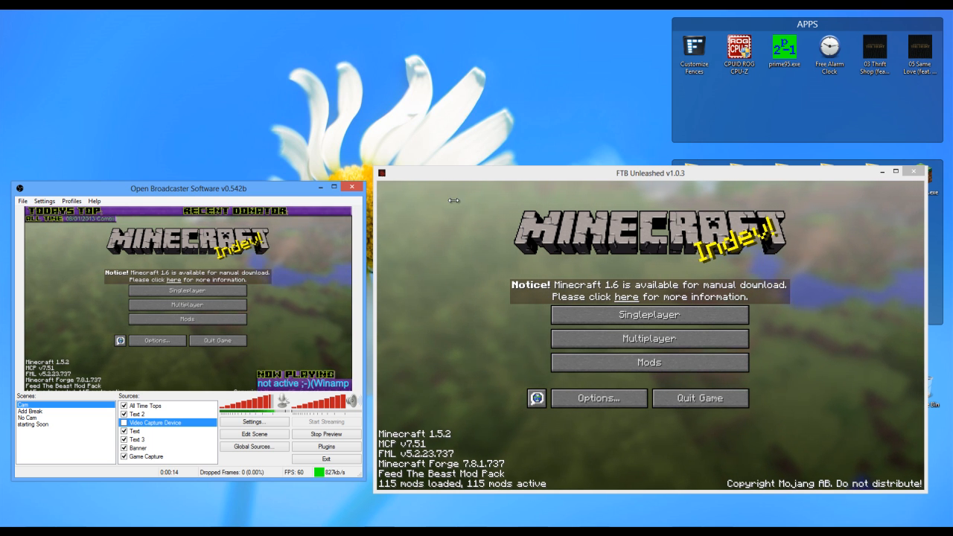
- Move the OBS window off this screen, maximize the Minecraft window, and bring OBS back over the game
{"action": "left_click_drag", "start_coordinate": [284, 192], "coordinate": [0, 212]}
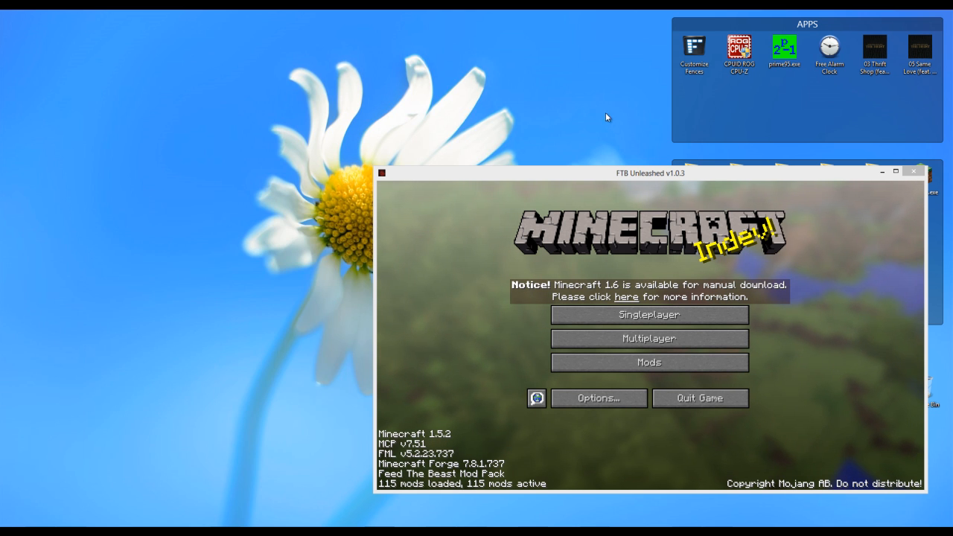
{"action": "double_click", "coordinate": [580, 176]}
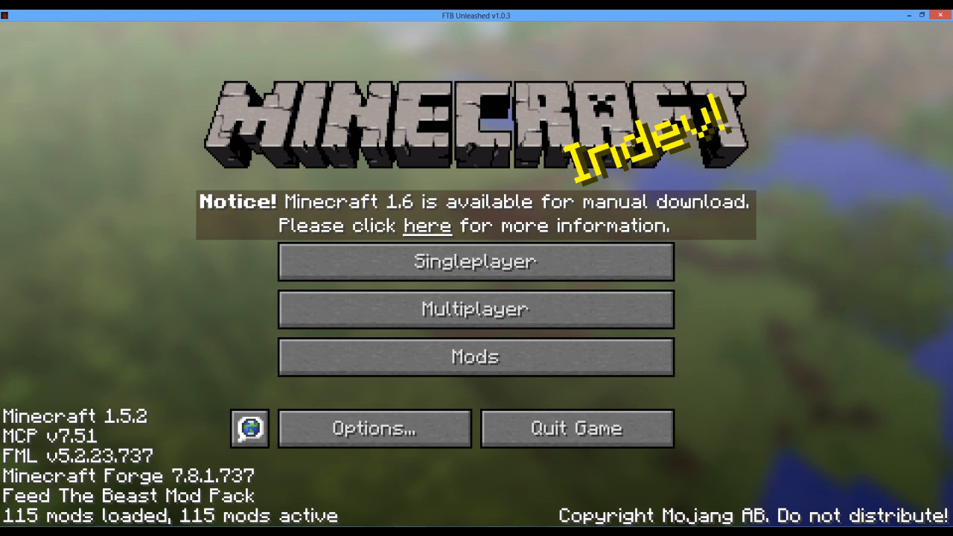
{"action": "left_click_drag", "start_coordinate": [0, 212], "coordinate": [341, 156]}
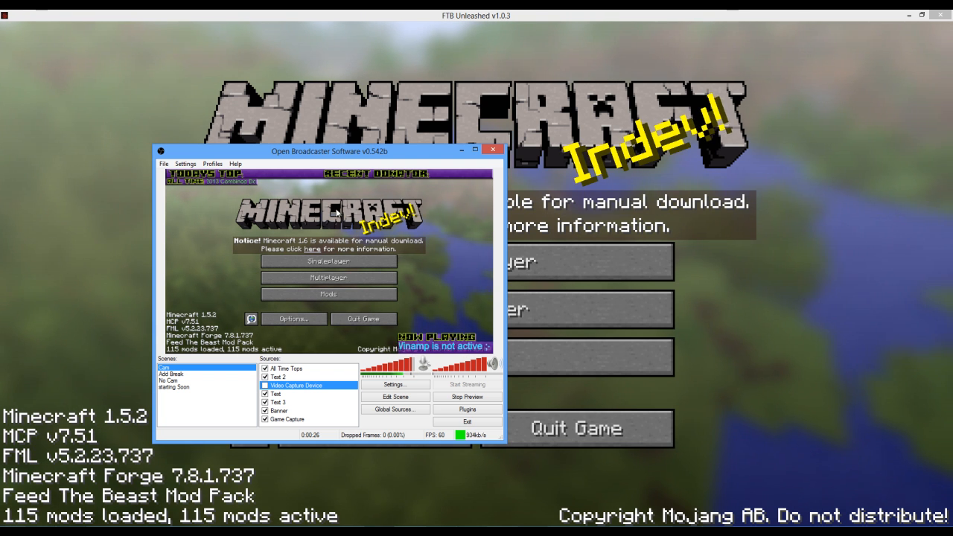
- Restore the Minecraft window to its smaller size and place the OBS window beside it without overlap
{"action": "left_click_drag", "start_coordinate": [393, 15], "coordinate": [530, 168]}
{"action": "left_click_drag", "start_coordinate": [354, 151], "coordinate": [234, 173]}
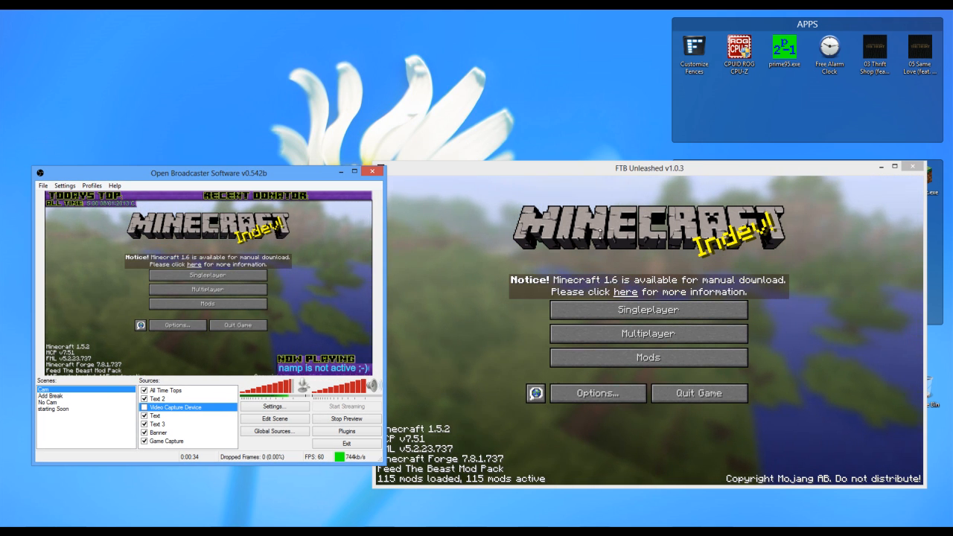
{"action": "left_click", "coordinate": [497, 247]}
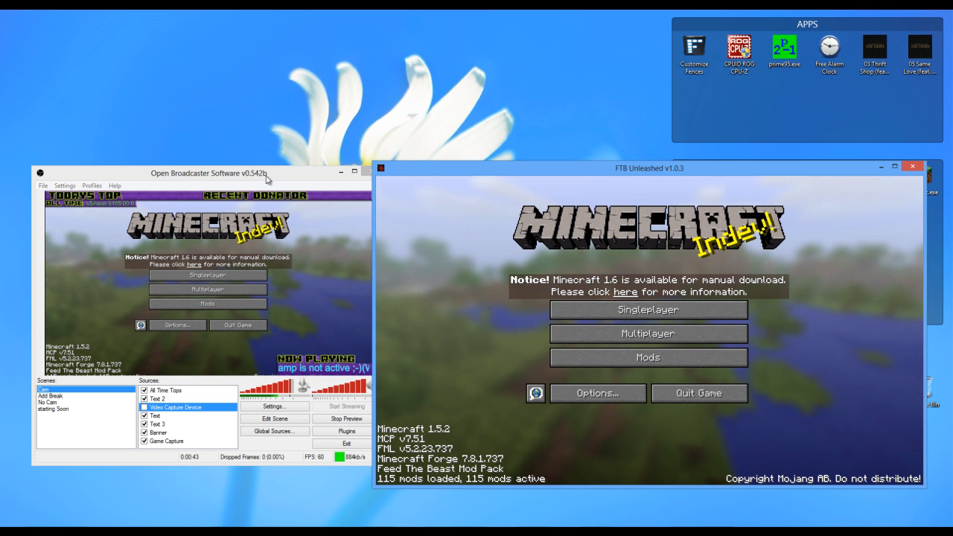
{"action": "left_click_drag", "start_coordinate": [266, 174], "coordinate": [246, 183]}
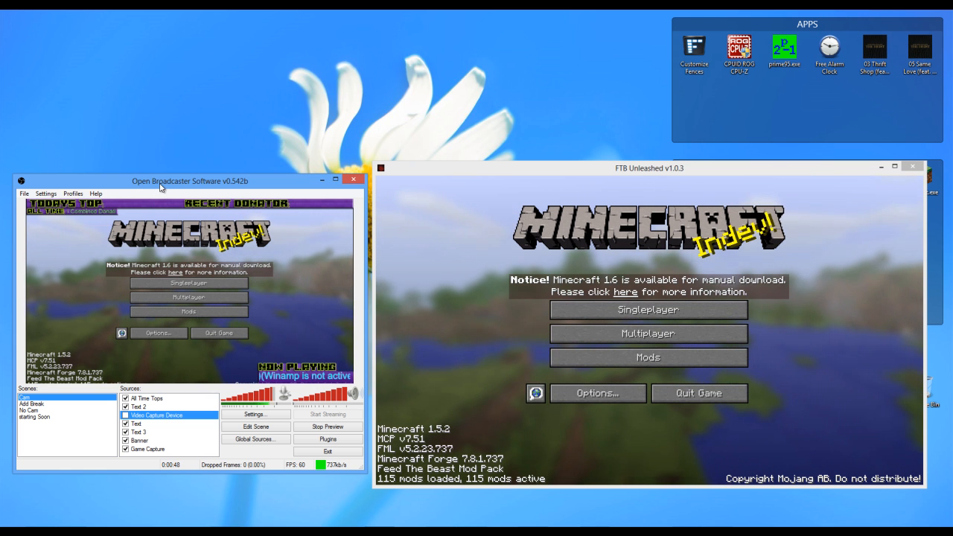
- Hide all remaining visible sources of the Cam scene, from All Time Tops through Game Capture
{"action": "left_click", "coordinate": [125, 399]}
{"action": "left_click", "coordinate": [125, 406]}
{"action": "left_click", "coordinate": [125, 424]}
{"action": "left_click", "coordinate": [125, 440]}
{"action": "left_click", "coordinate": [126, 449]}
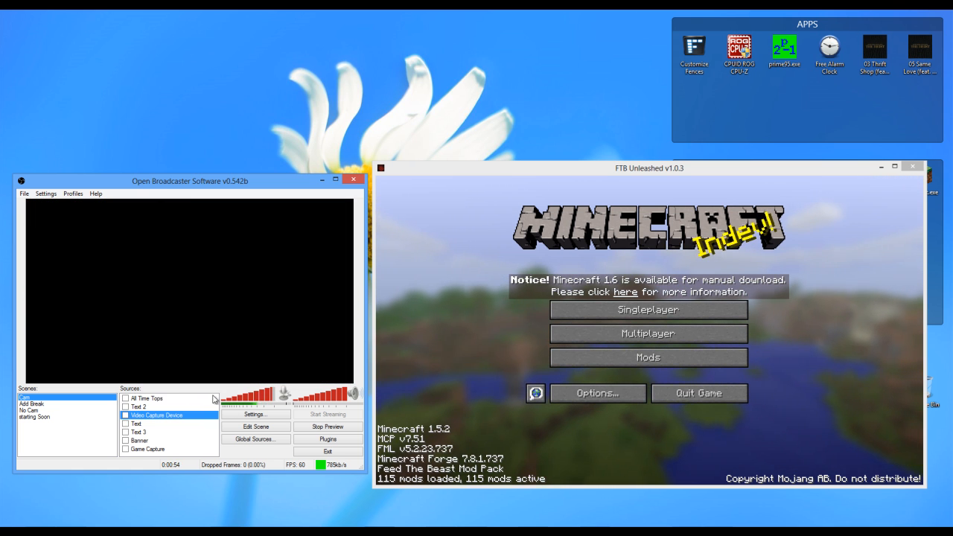
- Add a new Game Capture source named Minecraft to the Cam scene
{"action": "right_click", "coordinate": [211, 440]}
{"action": "mouse_move", "coordinate": [254, 443]}
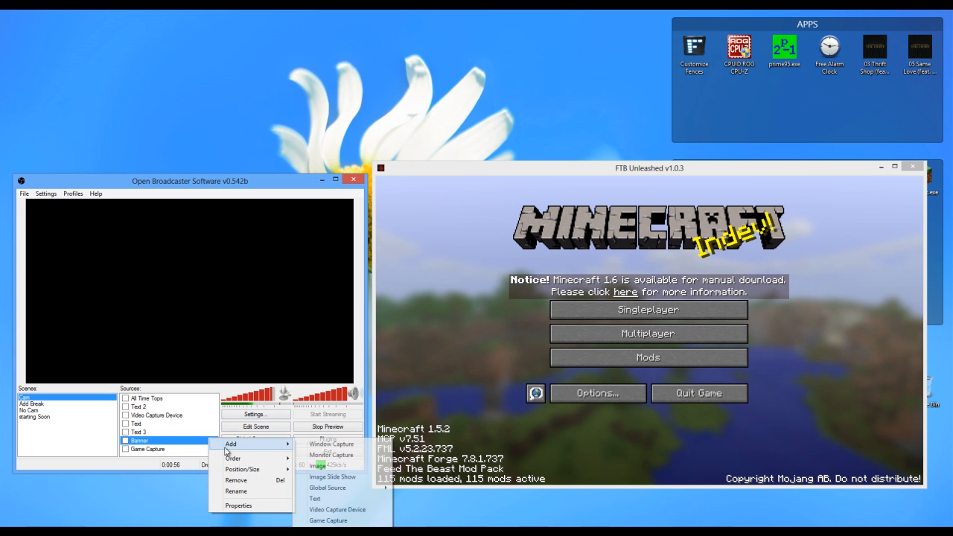
{"action": "left_click", "coordinate": [335, 521]}
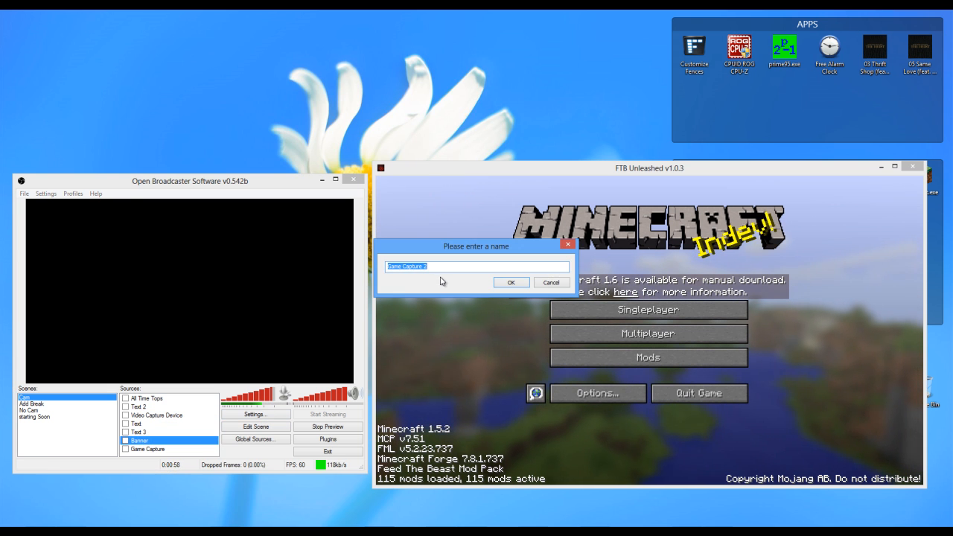
{"action": "key", "text": "Return"}
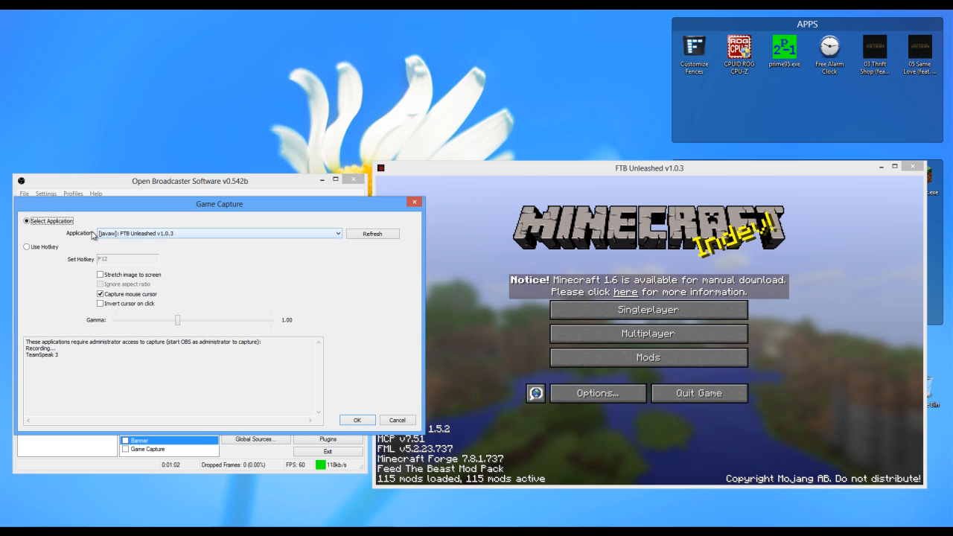
- Set the game capture to the application [javaw]: FTB Unleashed v1.0.3 with the image stretched to the screen
{"action": "left_click", "coordinate": [204, 236]}
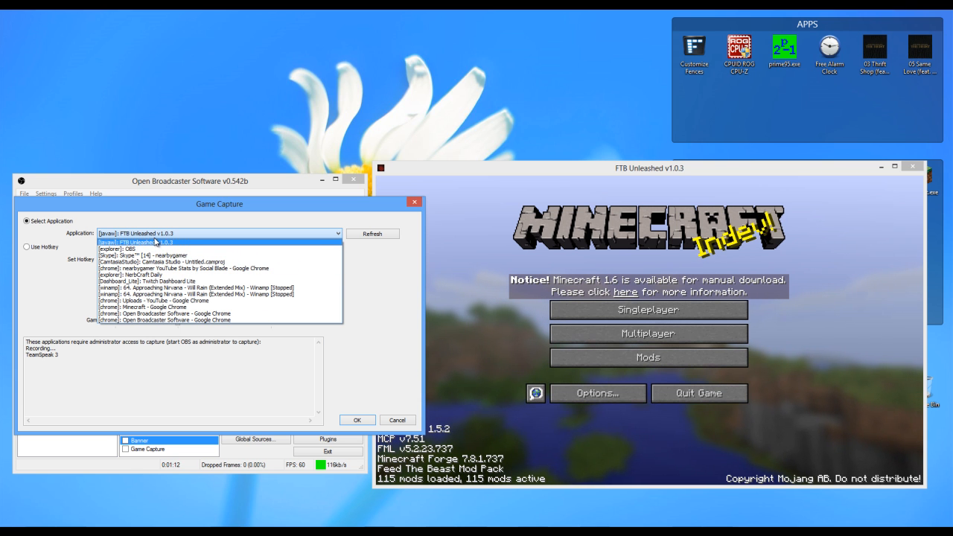
{"action": "left_click", "coordinate": [155, 243]}
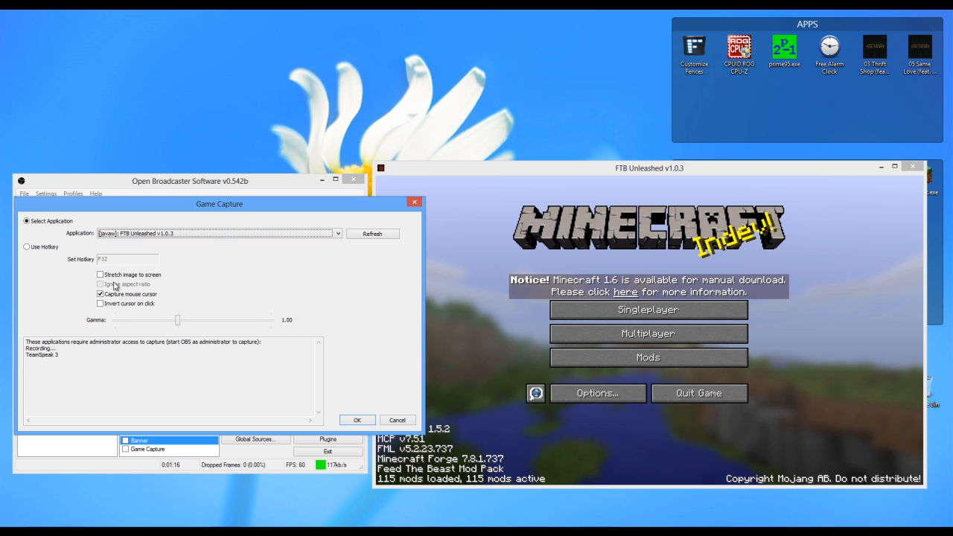
{"action": "left_click", "coordinate": [100, 274]}
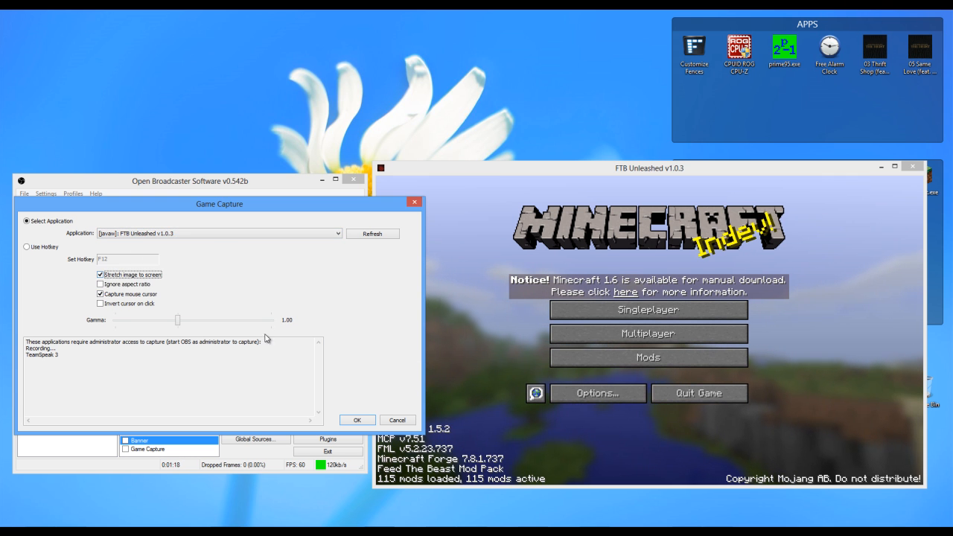
{"action": "left_click", "coordinate": [359, 420]}
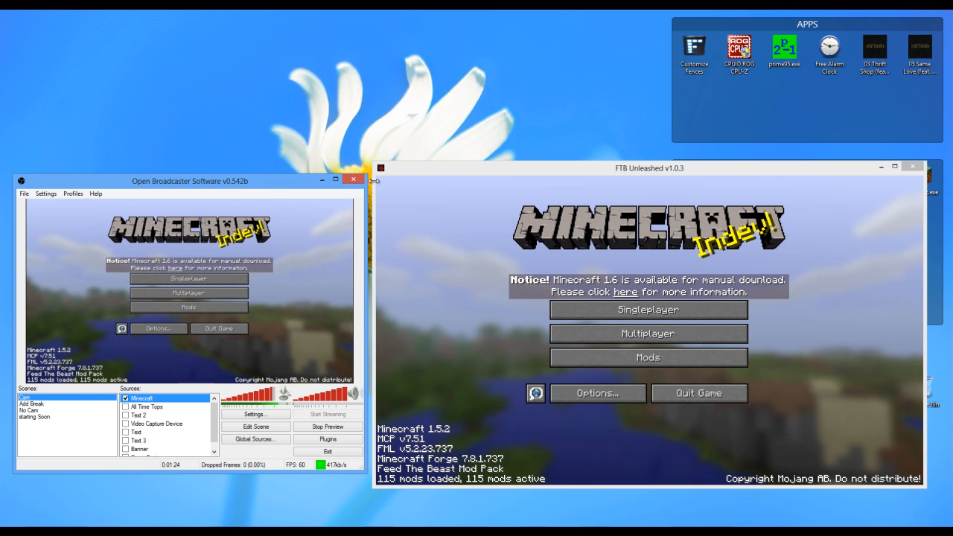
- Enlarge the Minecraft window slightly from its upper-left corner, and enable scene editing to adjust the Minecraft source's lower-right corner in the preview
{"action": "left_click_drag", "start_coordinate": [378, 161], "coordinate": [374, 162]}
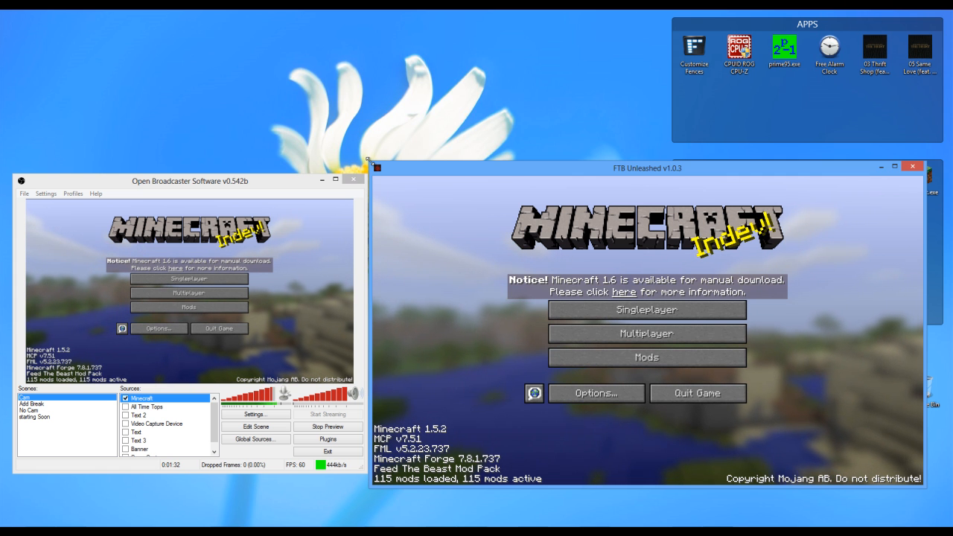
{"action": "left_click_drag", "start_coordinate": [370, 162], "coordinate": [370, 161]}
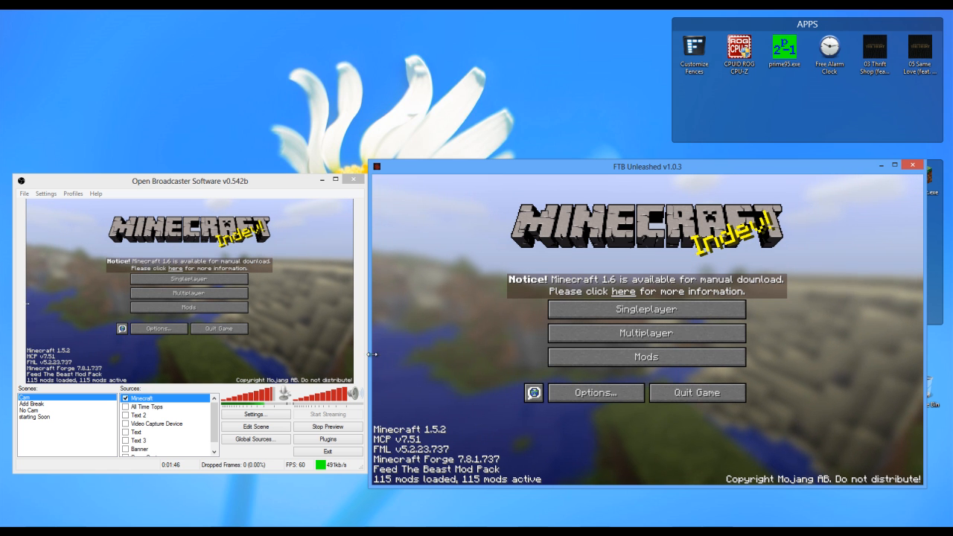
{"action": "left_click", "coordinate": [269, 430]}
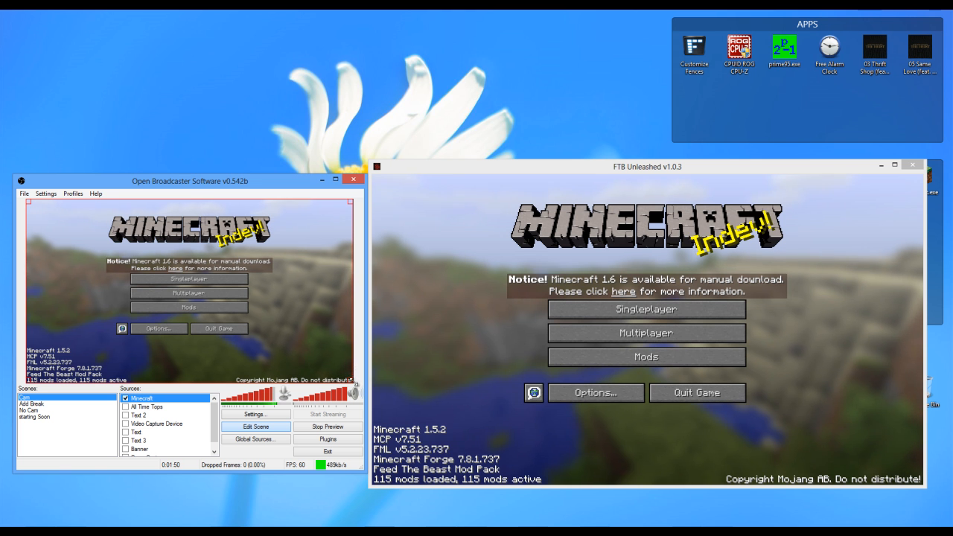
{"action": "mouse_move", "coordinate": [355, 383]}
{"action": "left_mouse_down"}
{"action": "mouse_move", "coordinate": [245, 319]}
{"action": "mouse_move", "coordinate": [192, 320]}
{"action": "mouse_move", "coordinate": [277, 341]}
{"action": "mouse_move", "coordinate": [306, 367]}
{"action": "mouse_move", "coordinate": [358, 384]}
{"action": "mouse_move", "coordinate": [219, 325]}
{"action": "mouse_move", "coordinate": [192, 301]}
{"action": "mouse_move", "coordinate": [356, 382]}
{"action": "mouse_move", "coordinate": [324, 356]}
{"action": "mouse_move", "coordinate": [283, 344]}
{"action": "mouse_move", "coordinate": [348, 376]}
{"action": "left_mouse_up"}
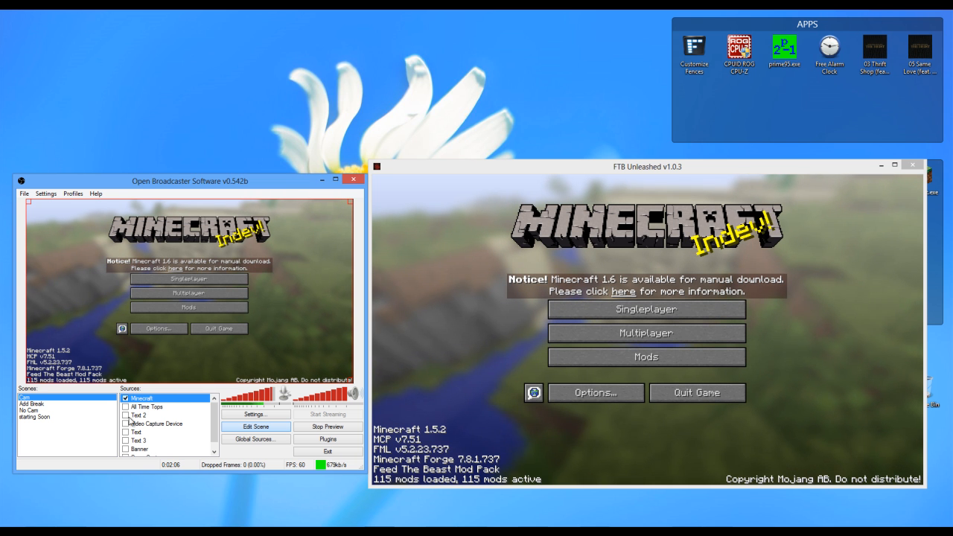
- Start adding a Video Capture Device source with the default name, using the Logitech HD Pro Webcam C920
{"action": "right_click", "coordinate": [207, 424]}
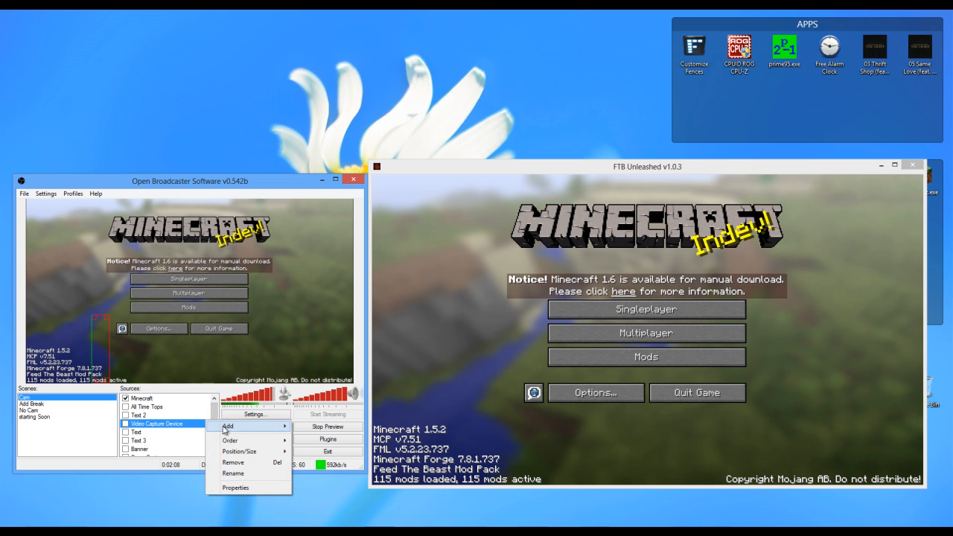
{"action": "mouse_move", "coordinate": [246, 426]}
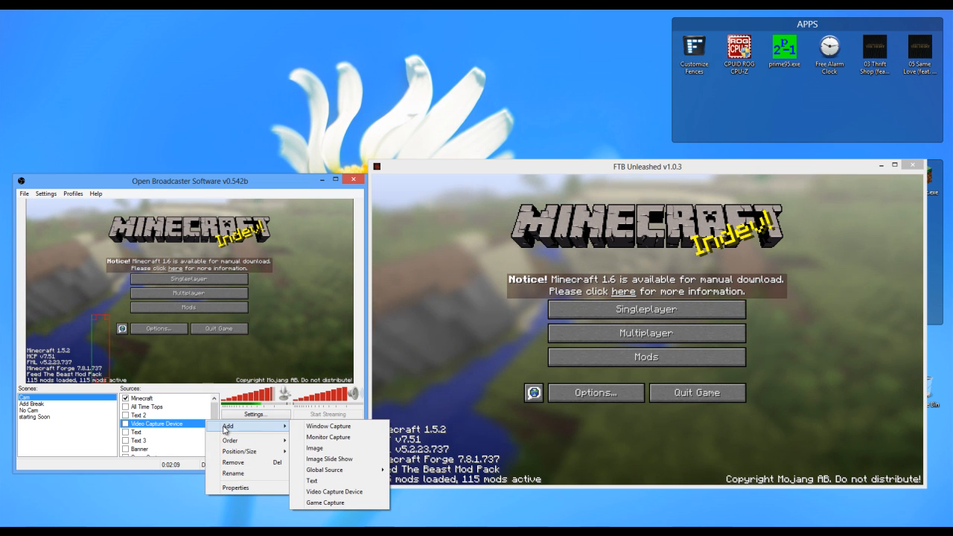
{"action": "left_click", "coordinate": [332, 492]}
{"action": "left_click", "coordinate": [507, 282]}
{"action": "left_click", "coordinate": [449, 167]}
{"action": "left_click", "coordinate": [447, 183]}
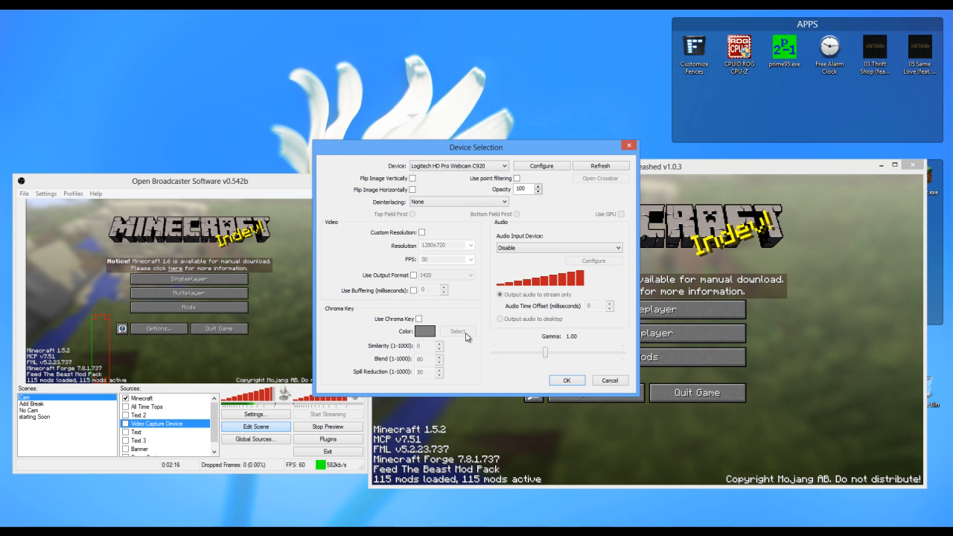
- Enable the chroma key with a green key color, try to apply the new webcam source, and cancel the device selection
{"action": "left_click", "coordinate": [419, 319]}
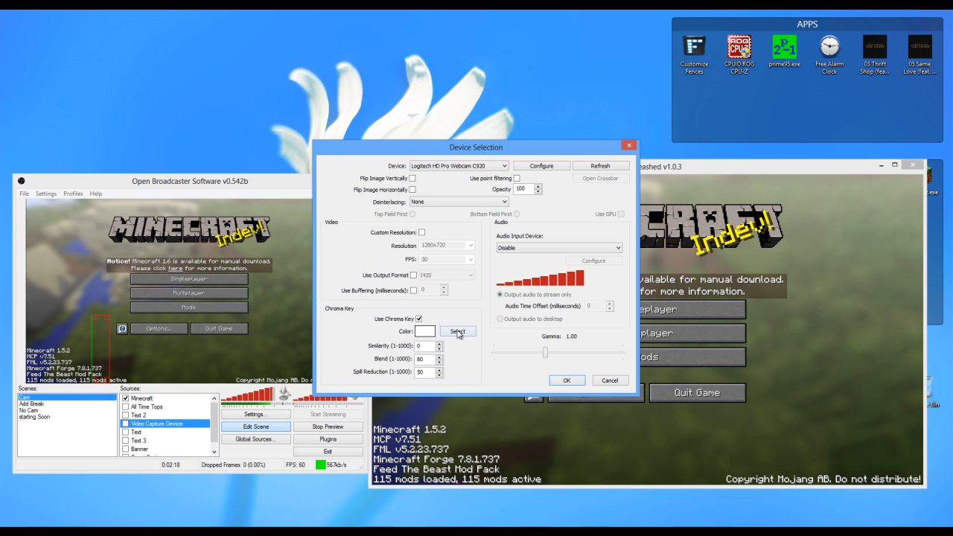
{"action": "left_click", "coordinate": [432, 334]}
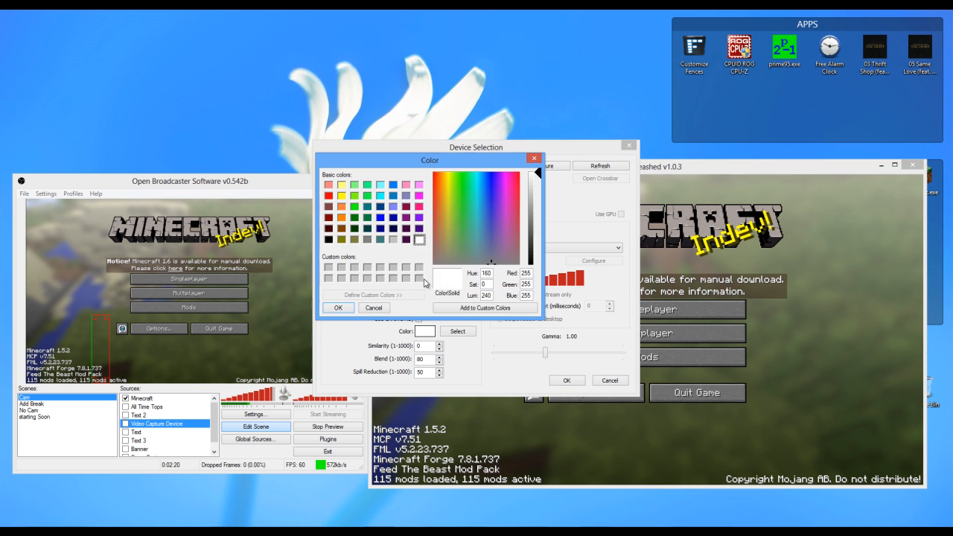
{"action": "left_click", "coordinate": [355, 208]}
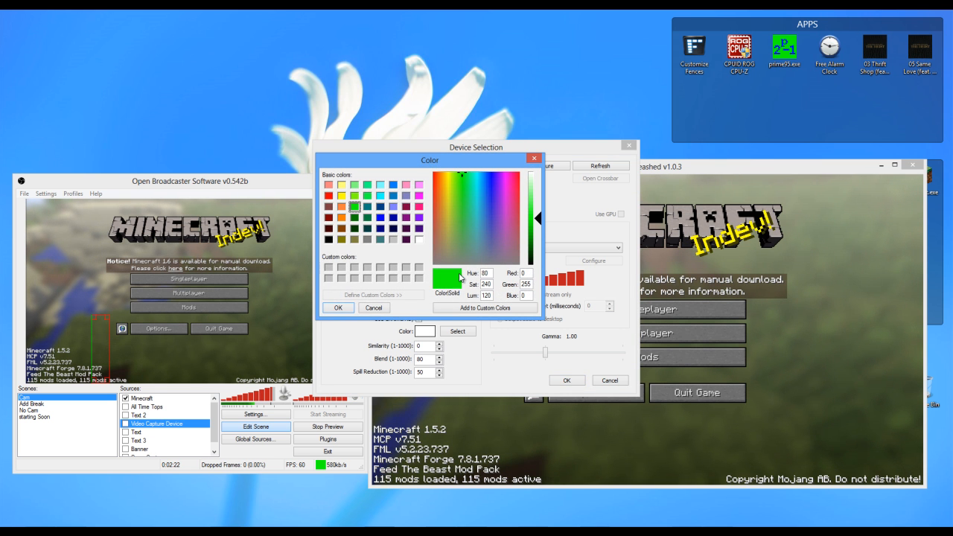
{"action": "left_click", "coordinate": [337, 306]}
{"action": "left_click", "coordinate": [565, 384]}
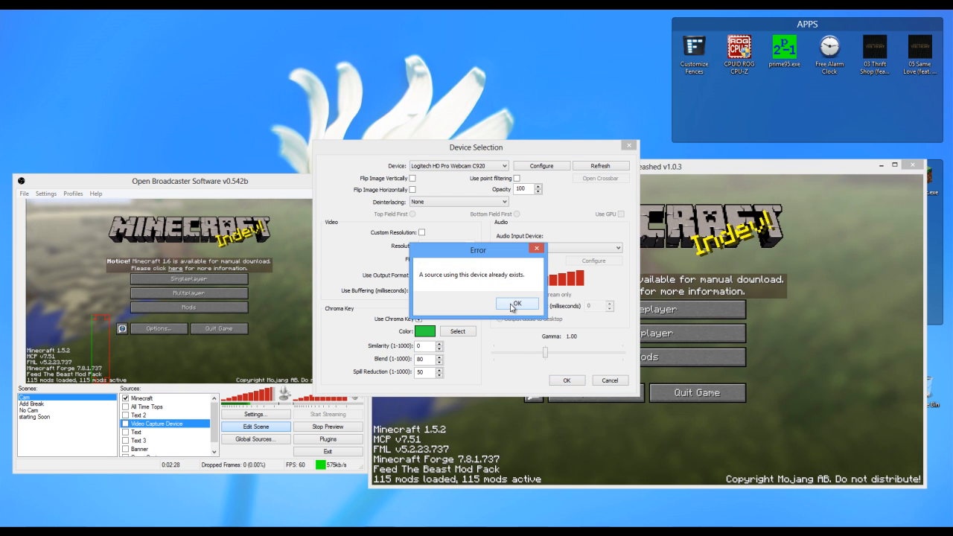
{"action": "left_click", "coordinate": [514, 305]}
{"action": "left_click", "coordinate": [610, 381]}
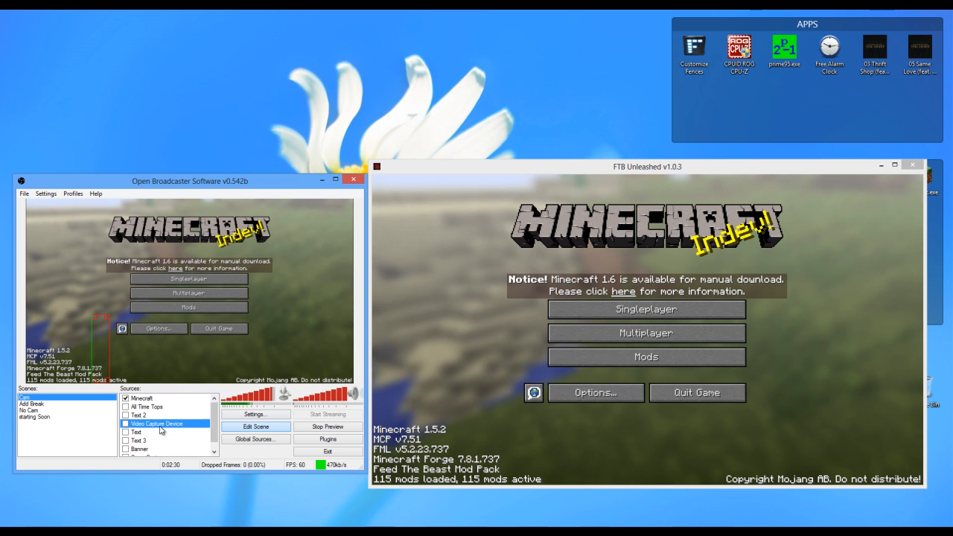
{"action": "right_click", "coordinate": [143, 426]}
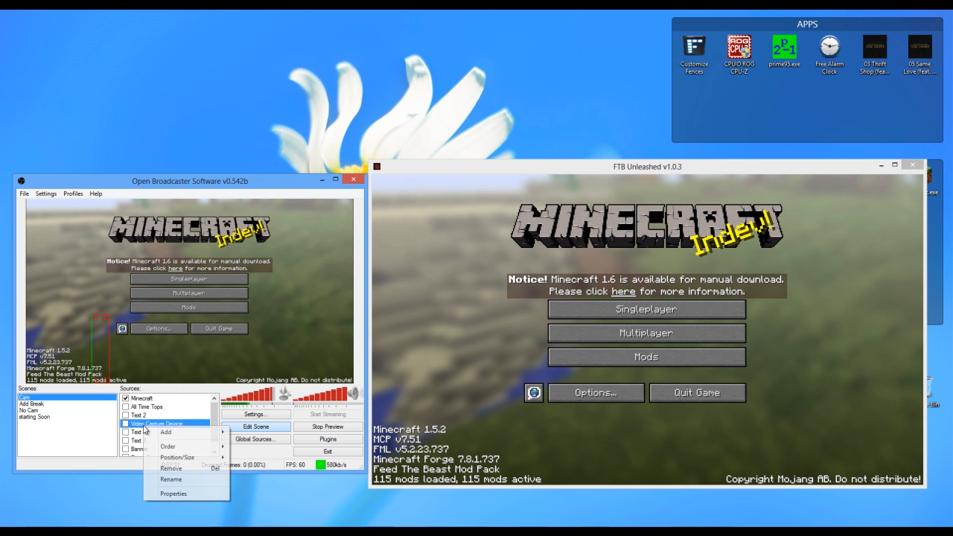
{"action": "left_click", "coordinate": [168, 469]}
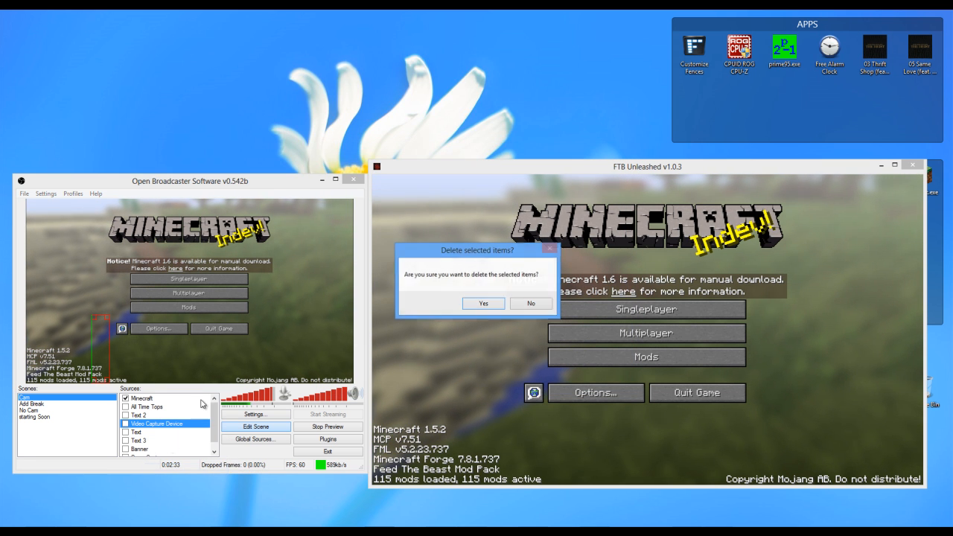
{"action": "left_click", "coordinate": [531, 304]}
- Show the Video Capture Device source without Minecraft, examine its chroma key settings, and hide the webcam source again
{"action": "left_click", "coordinate": [125, 423]}
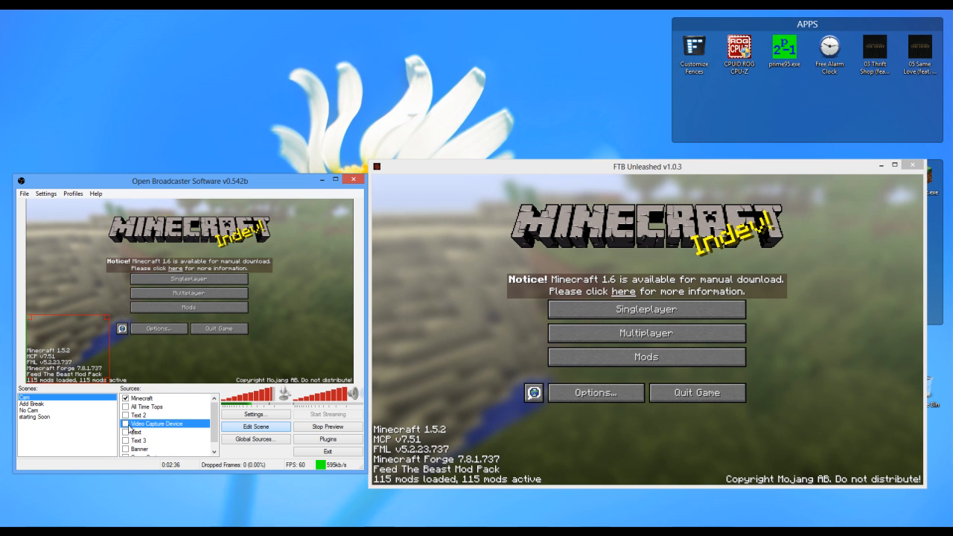
{"action": "left_click", "coordinate": [125, 399]}
{"action": "right_click", "coordinate": [142, 424]}
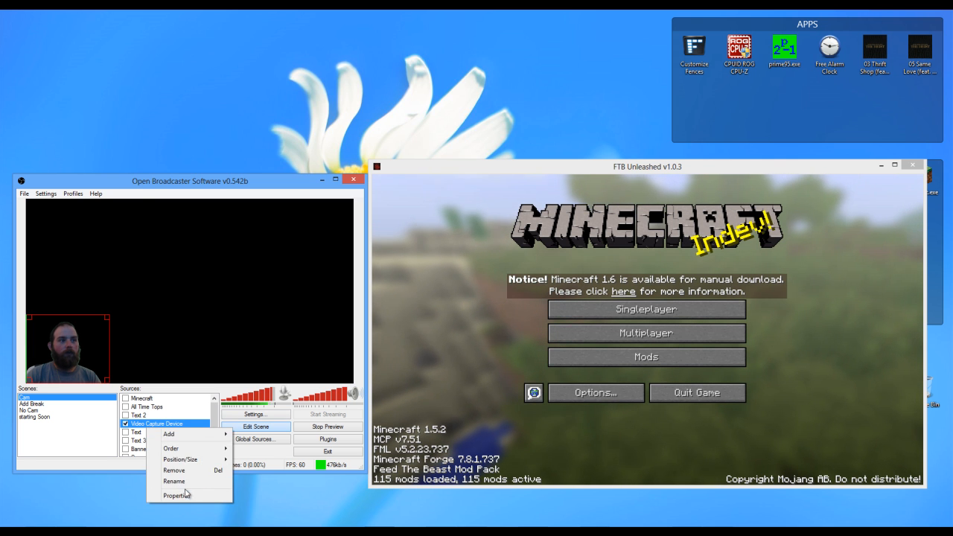
{"action": "left_click", "coordinate": [185, 496]}
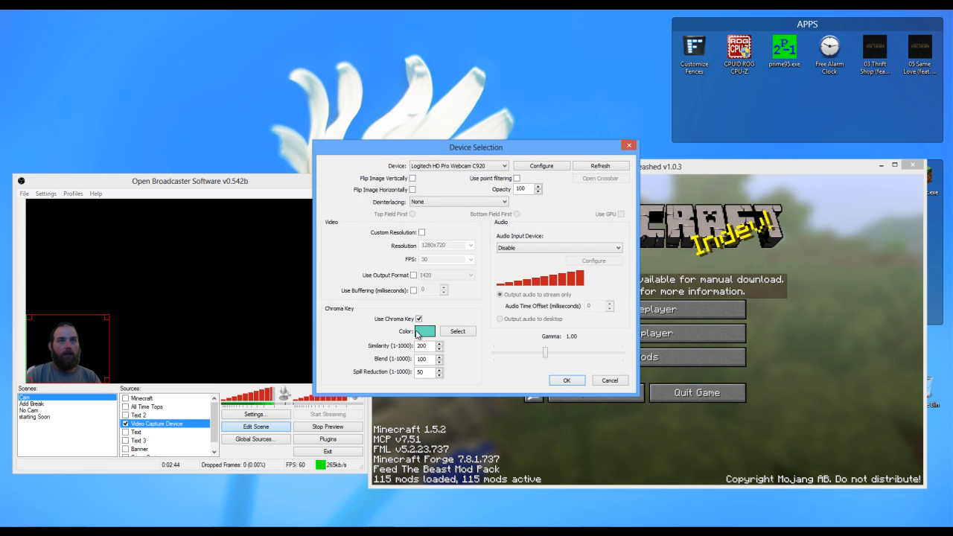
{"action": "left_click", "coordinate": [419, 318]}
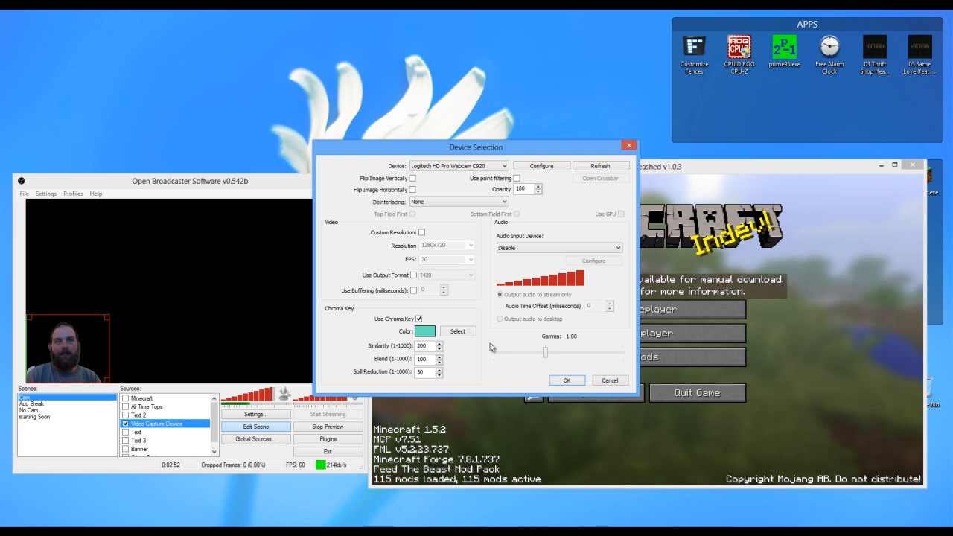
{"action": "left_click", "coordinate": [566, 381]}
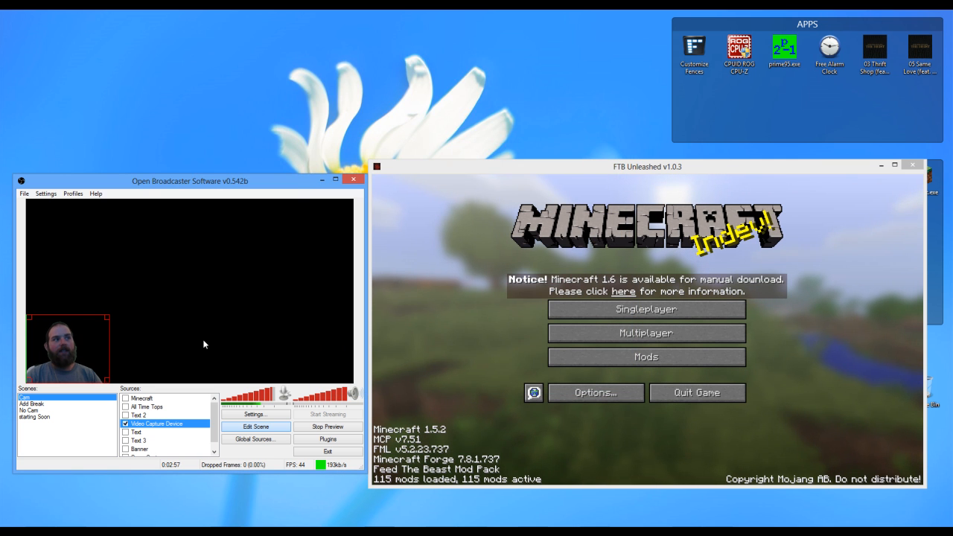
{"action": "left_click", "coordinate": [125, 423]}
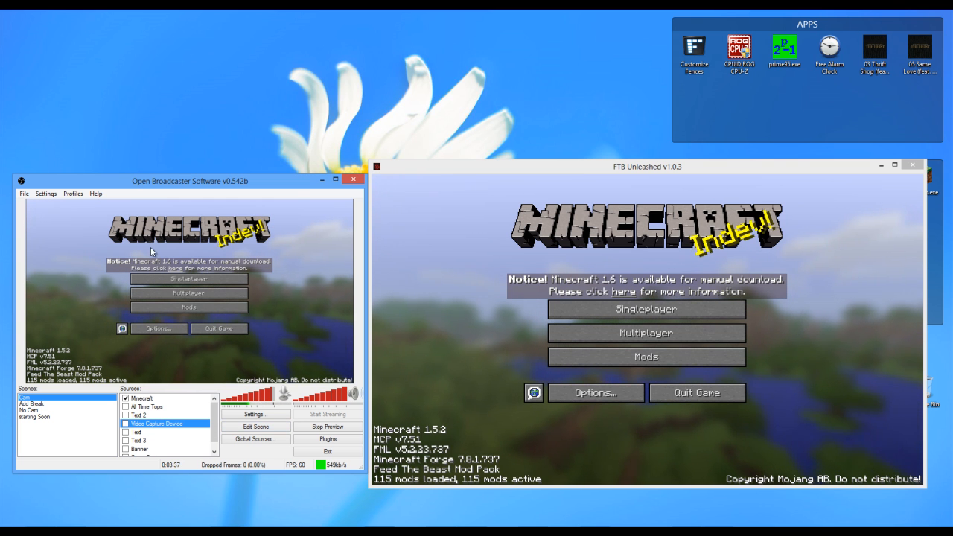
- Stop the preview and, in the broadcast settings, try the Live Stream mode before setting it back to File Output Only
{"action": "left_click", "coordinate": [327, 427]}
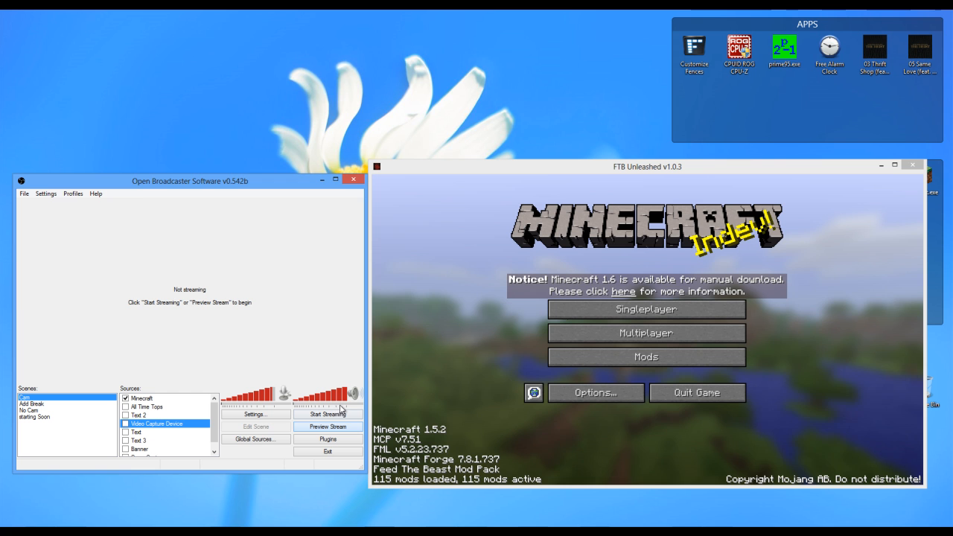
{"action": "left_click", "coordinate": [49, 194]}
{"action": "left_click", "coordinate": [59, 204]}
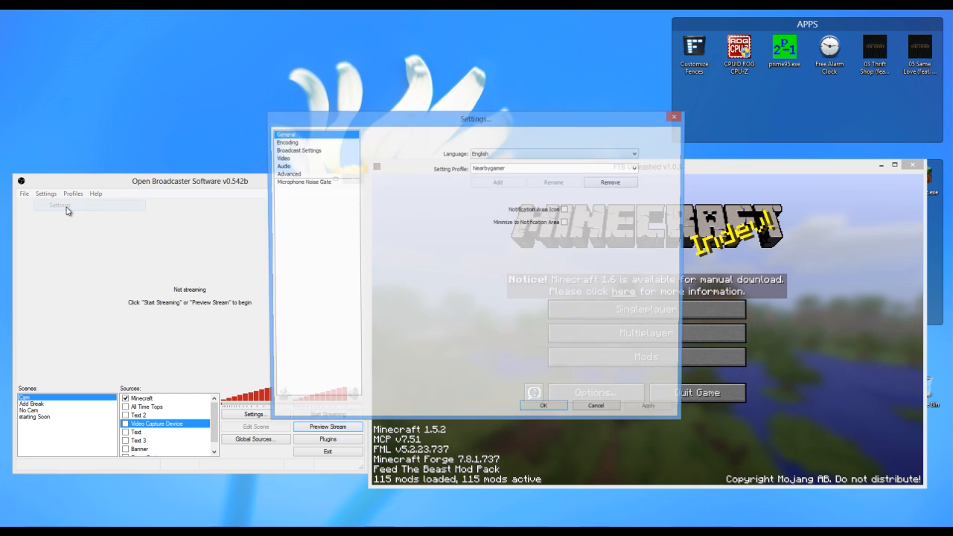
{"action": "left_click", "coordinate": [287, 151]}
{"action": "left_click", "coordinate": [481, 143]}
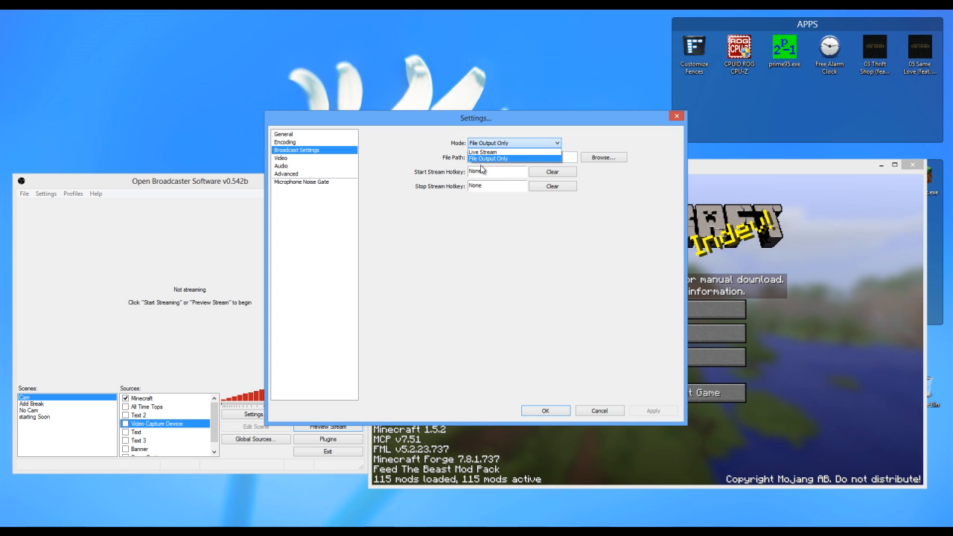
{"action": "left_click", "coordinate": [484, 152]}
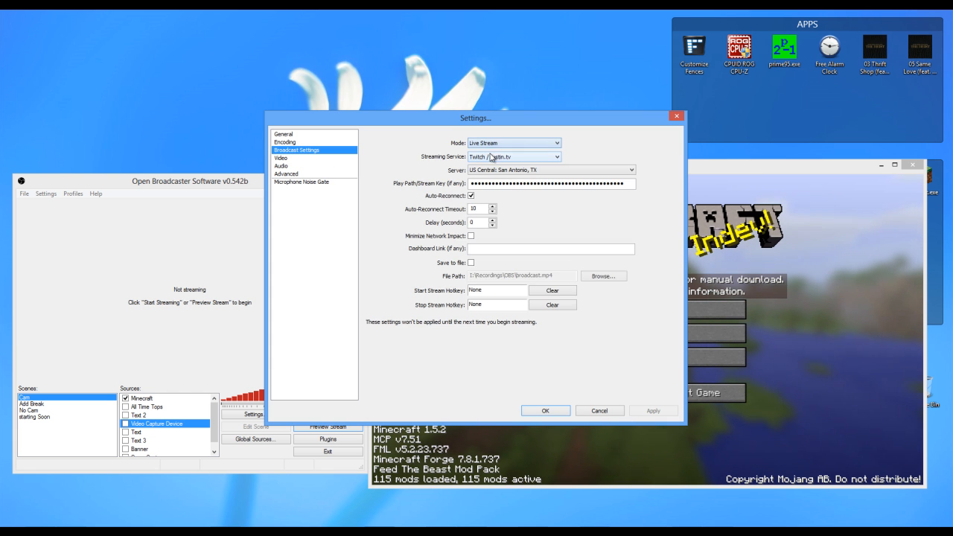
{"action": "left_click", "coordinate": [491, 143]}
{"action": "left_click", "coordinate": [493, 159]}
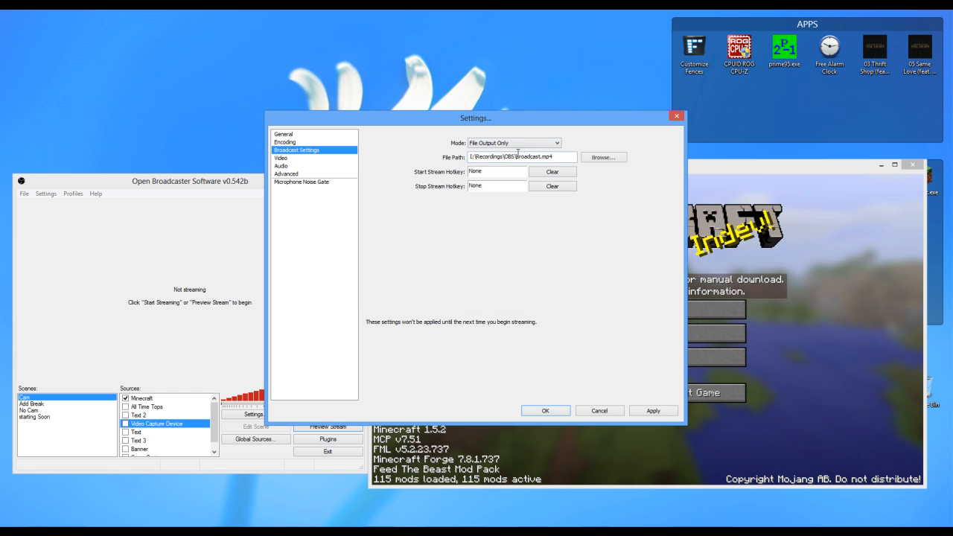
{"action": "left_click_drag", "start_coordinate": [560, 157], "coordinate": [469, 157]}
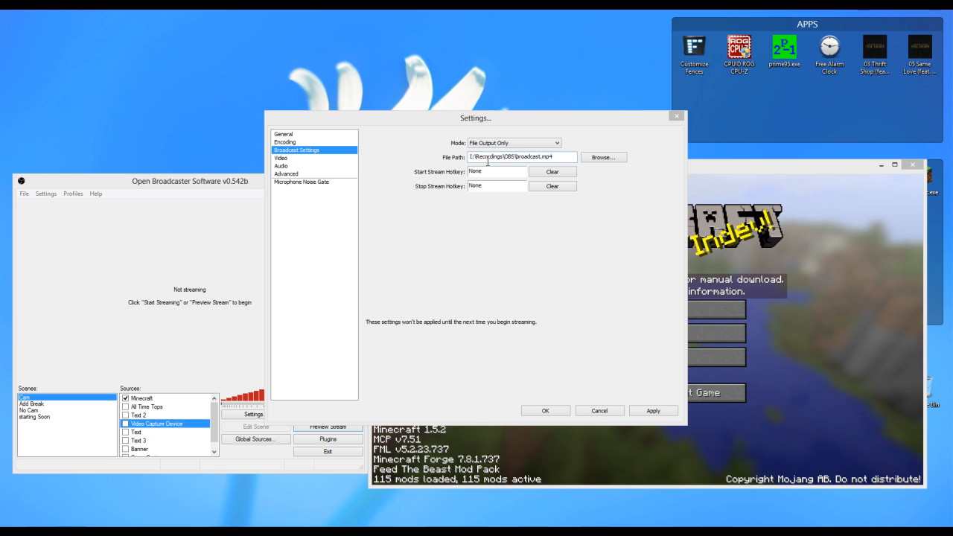
- Examine the encoding, video and audio settings, including the maximum bitrate, and accept the settings
{"action": "left_click", "coordinate": [289, 142]}
{"action": "left_click", "coordinate": [438, 303]}
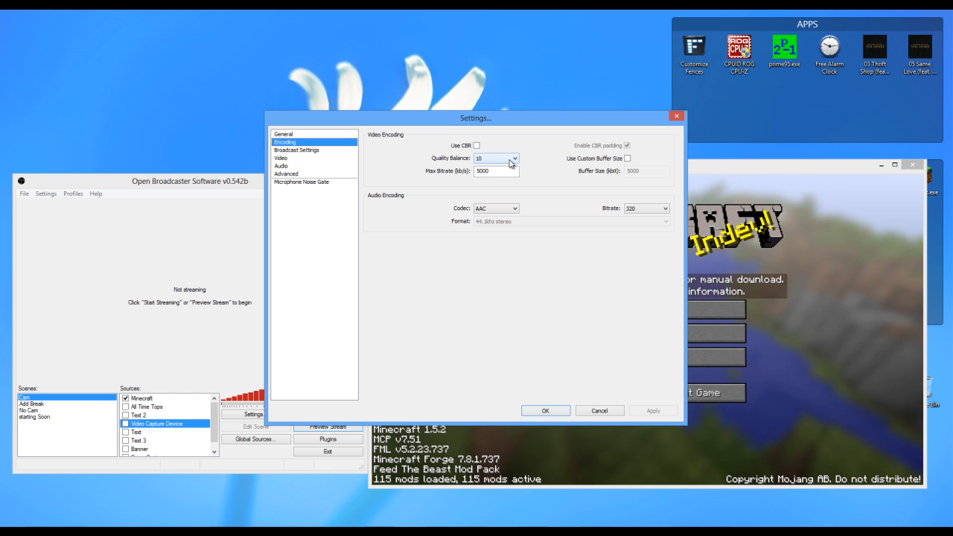
{"action": "double_click", "coordinate": [480, 169]}
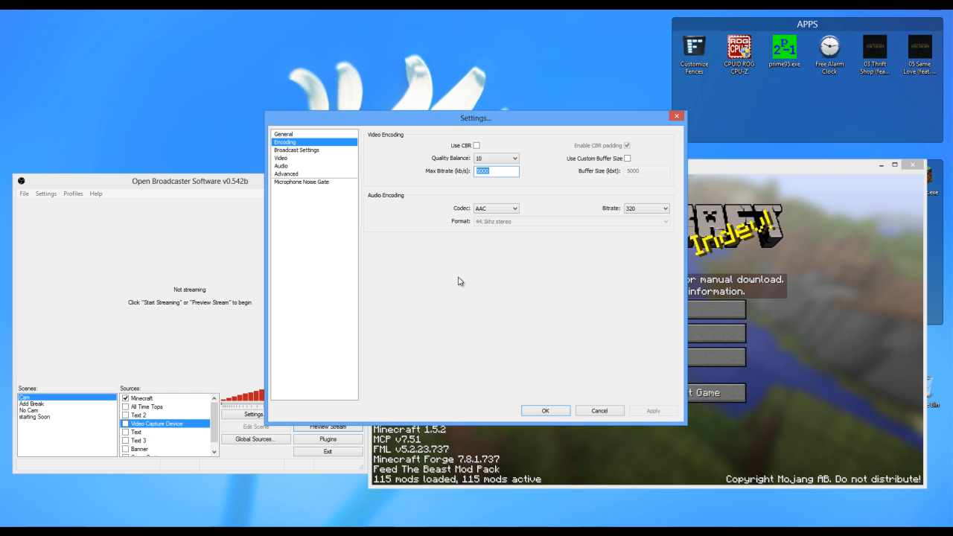
{"action": "left_click", "coordinate": [289, 134]}
{"action": "left_click", "coordinate": [294, 150]}
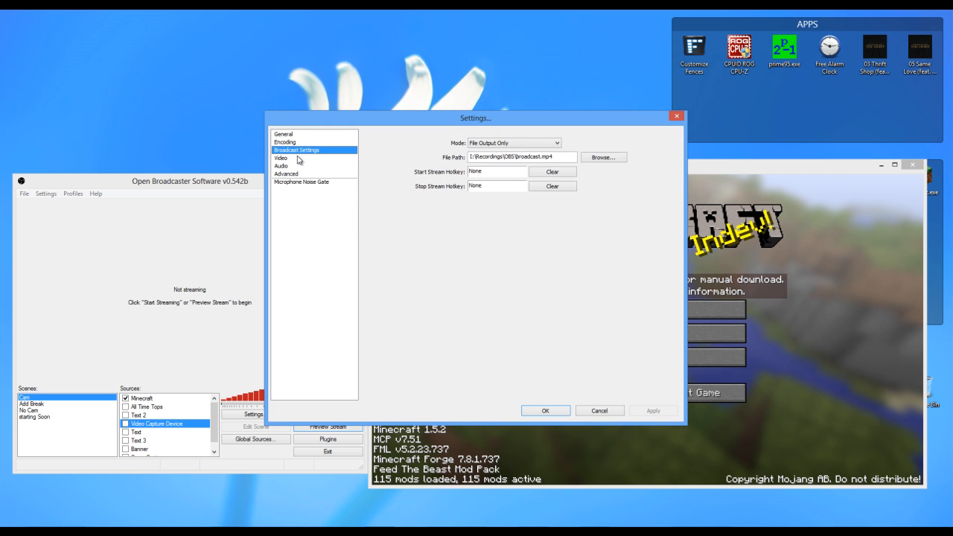
{"action": "left_click", "coordinate": [294, 158]}
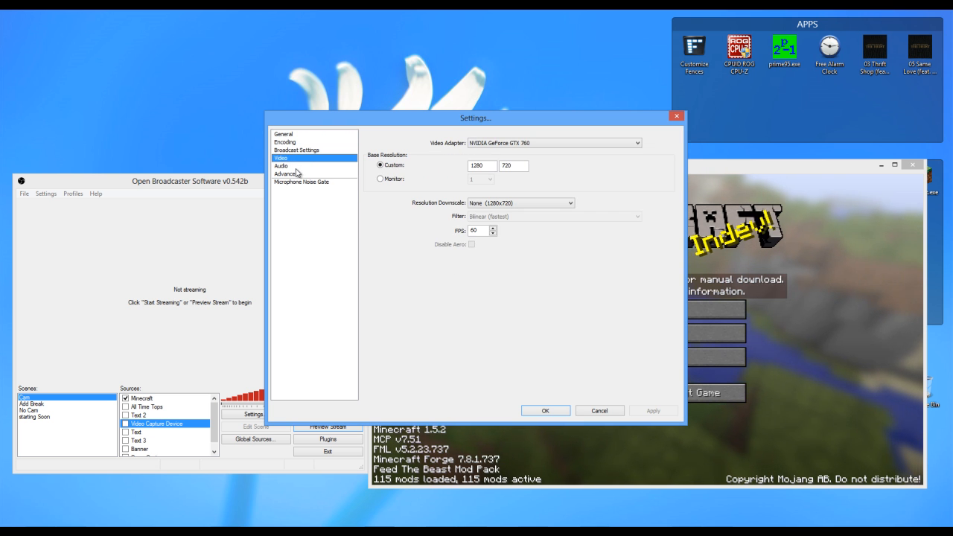
{"action": "left_click", "coordinate": [283, 165]}
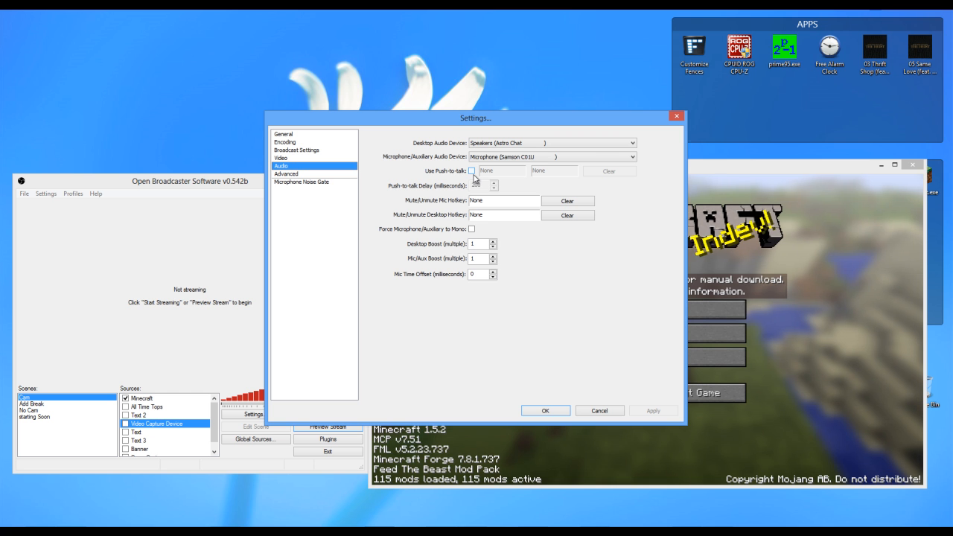
{"action": "left_click", "coordinate": [546, 412]}
- Start the file output recording and check the file broadcast (02).mp4 in the OBS recordings folder
{"action": "left_click", "coordinate": [486, 363]}
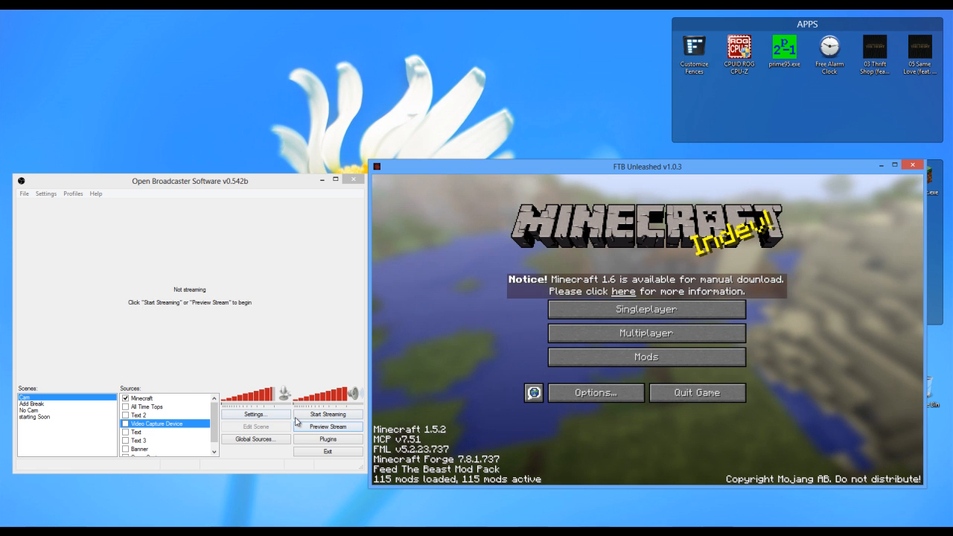
{"action": "left_click", "coordinate": [328, 414]}
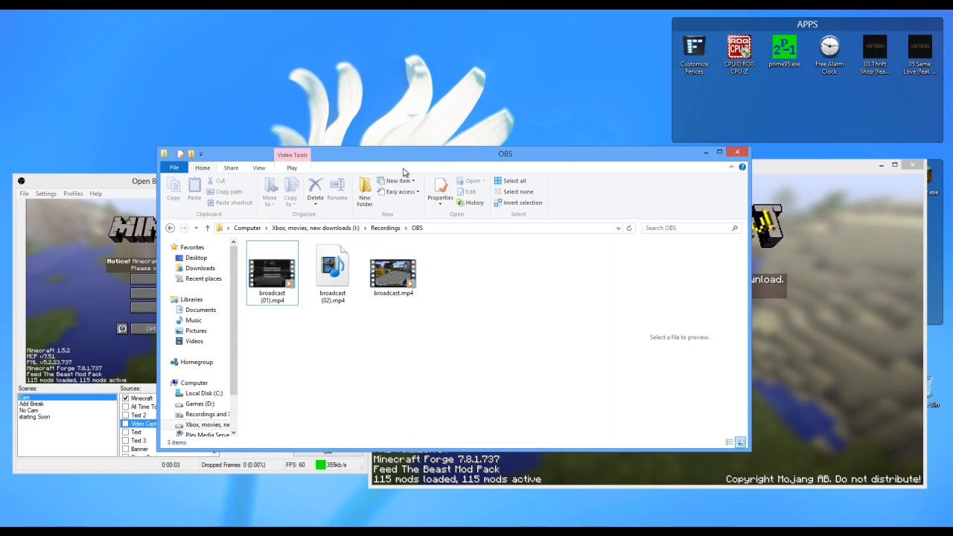
{"action": "left_click", "coordinate": [333, 272]}
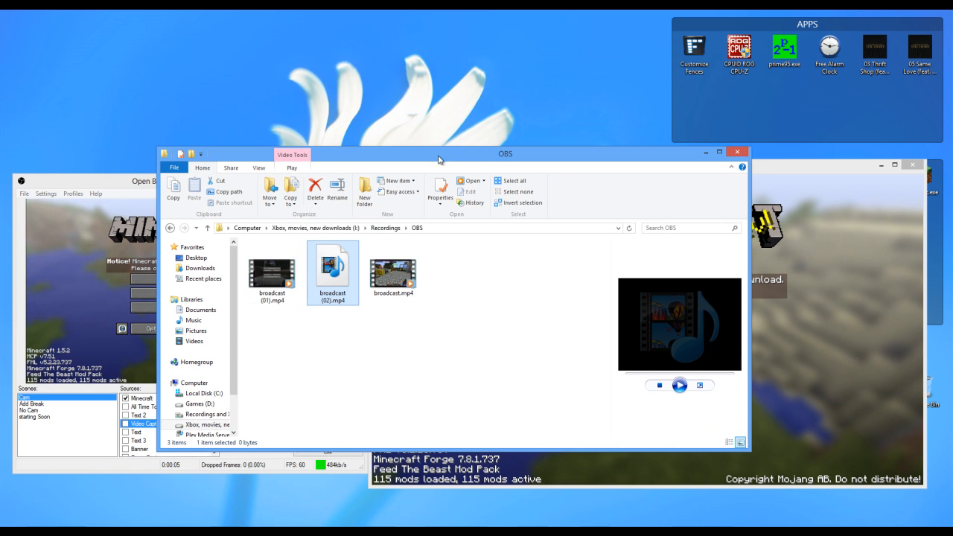
{"action": "left_click", "coordinate": [706, 152]}
- Load the singleplayer world New World in Minecraft, with the recording software's window restored beside the game
{"action": "left_click", "coordinate": [619, 309]}
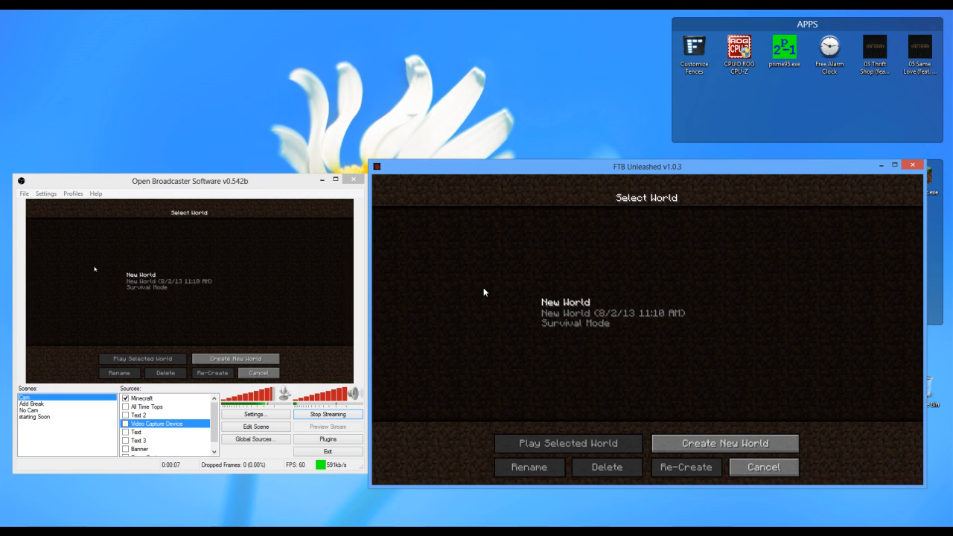
{"action": "left_click_drag", "start_coordinate": [0, 174], "coordinate": [0, 202]}
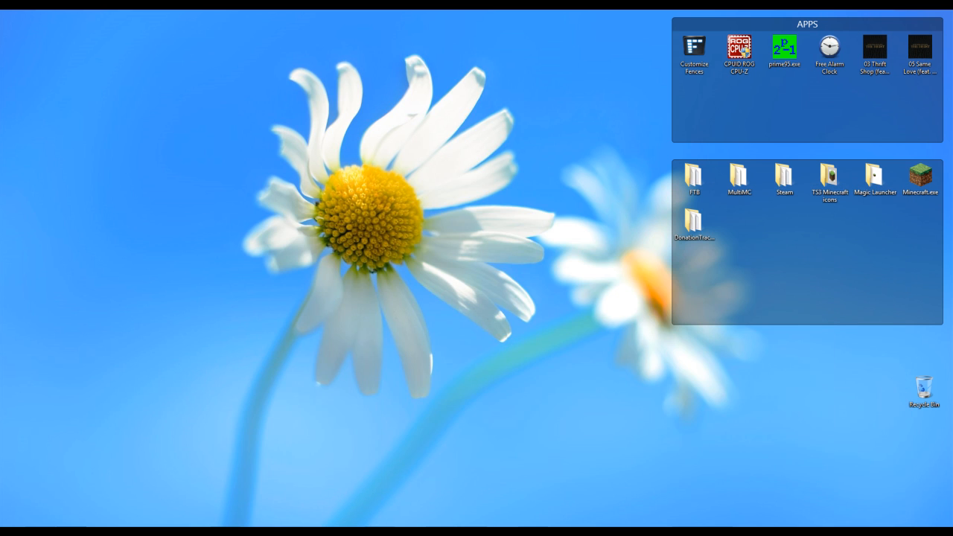
{"action": "key", "text": "alt+Tab"}
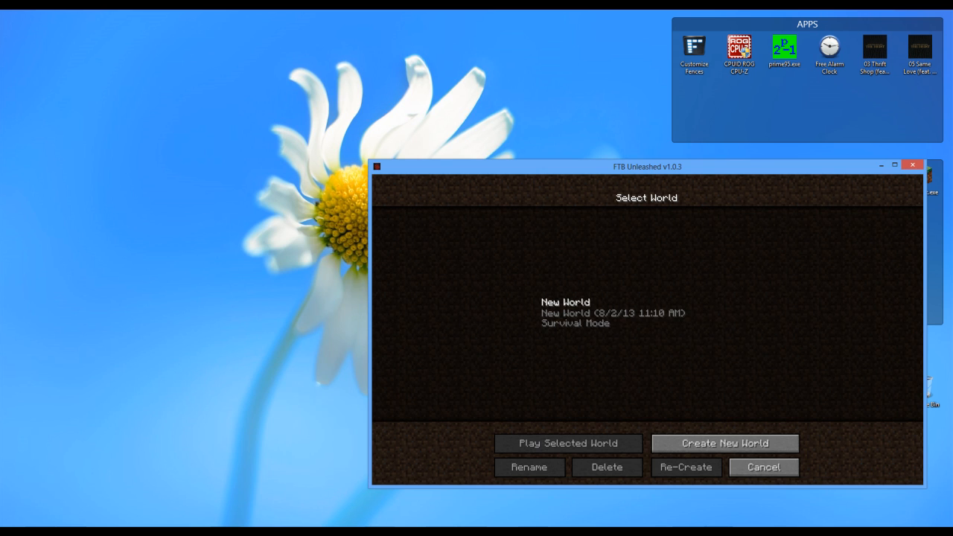
{"action": "left_click", "coordinate": [375, 532]}
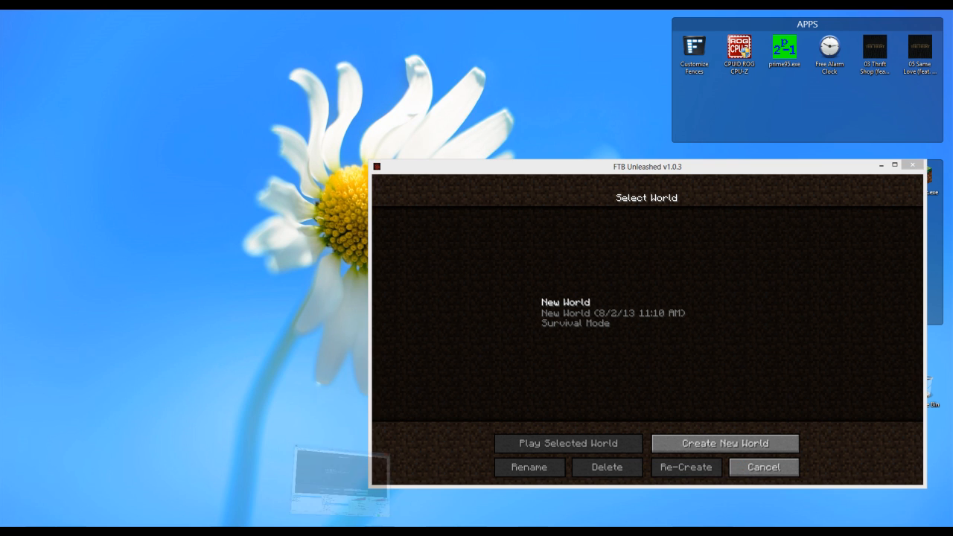
{"action": "left_click", "coordinate": [514, 359]}
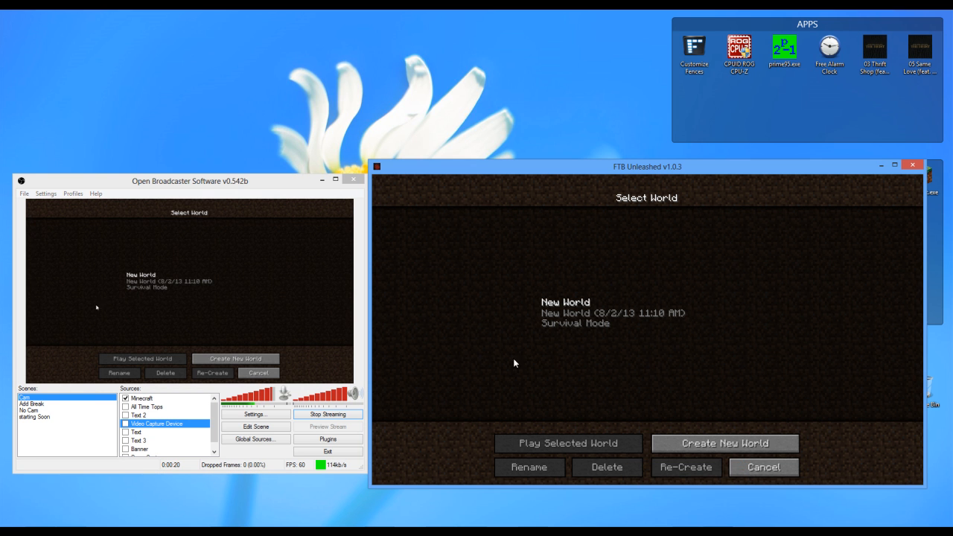
{"action": "double_click", "coordinate": [559, 318]}
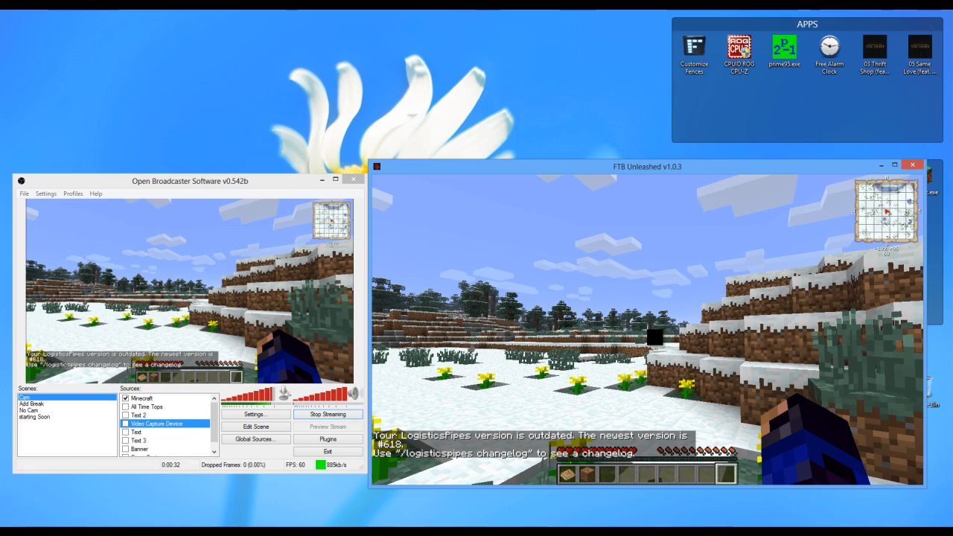
- Walk forward across the snowy terrain and into the forest in Minecraft to record test gameplay
{"action": "key", "text": "w"}
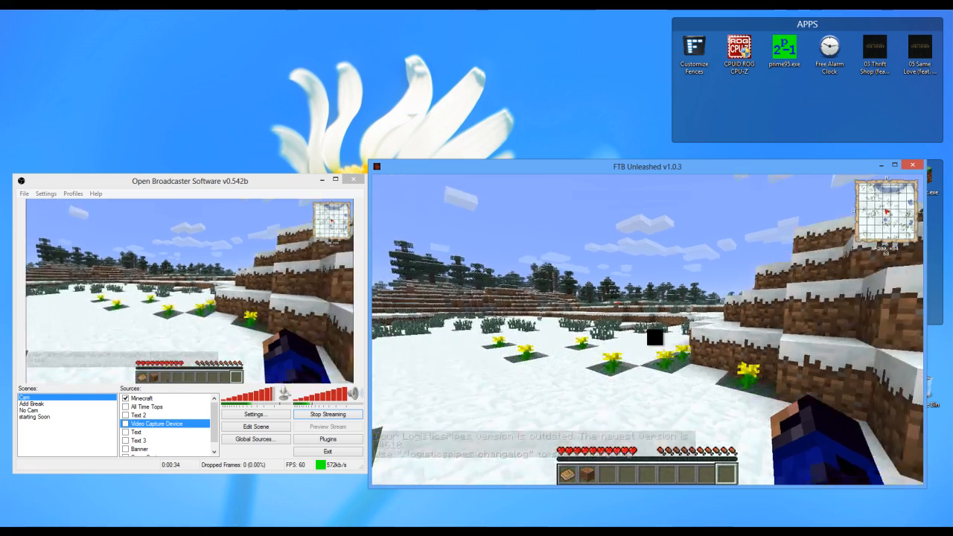
{"action": "key", "text": "w"}
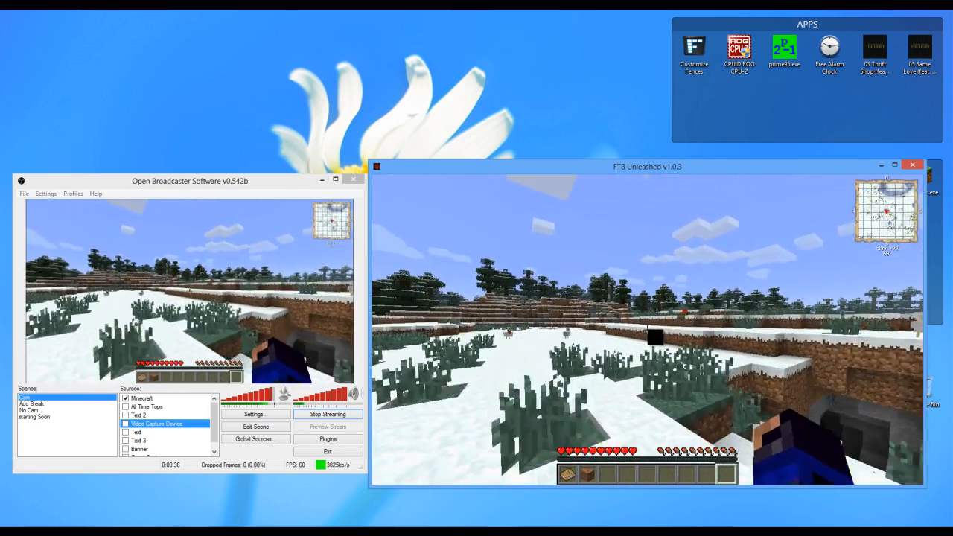
{"action": "key", "text": "w"}
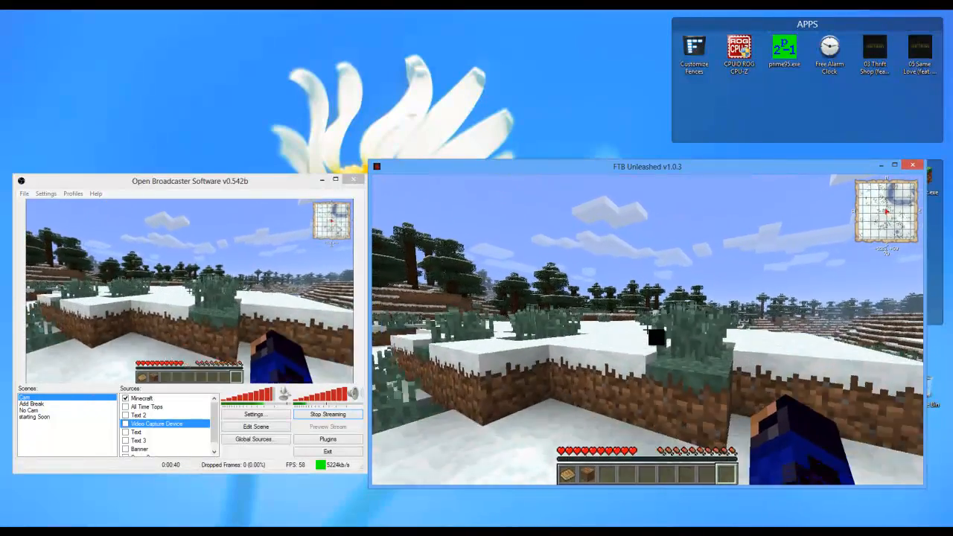
{"action": "key", "text": "w"}
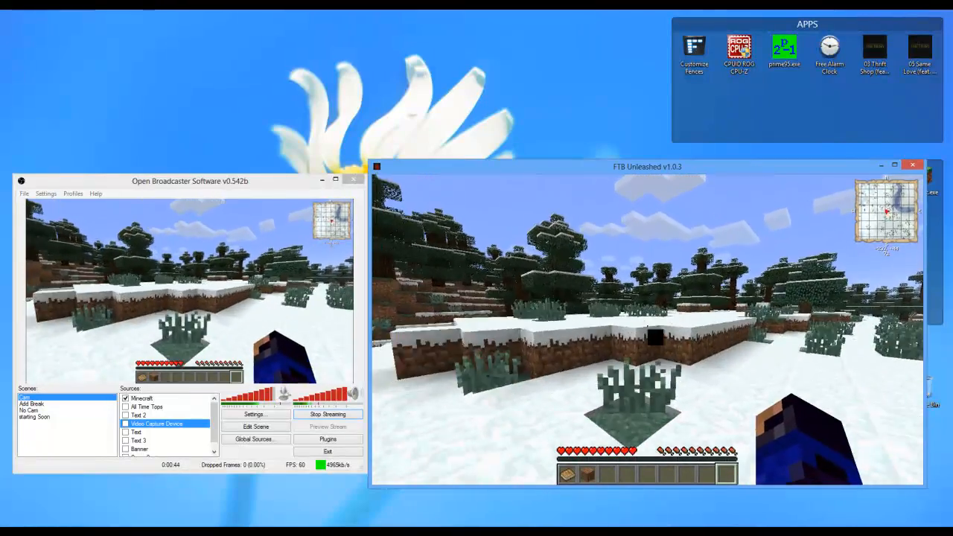
{"action": "key", "text": "w"}
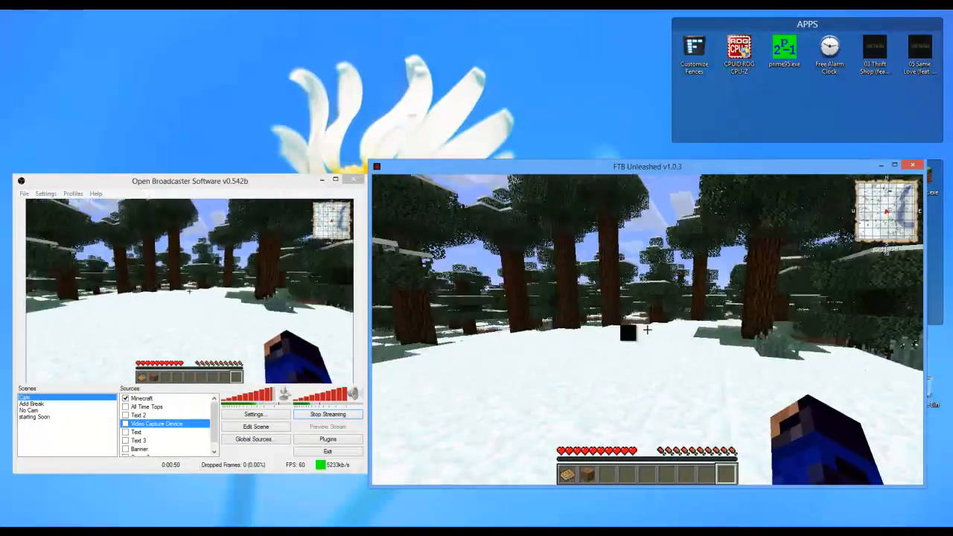
{"action": "key", "text": "w"}
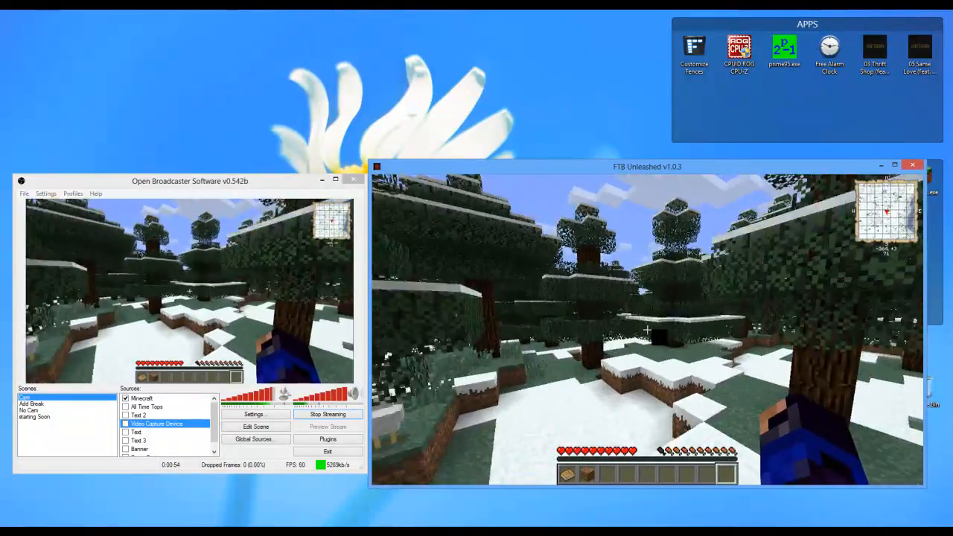
{"action": "key", "text": "w"}
{"action": "key", "text": "w"}
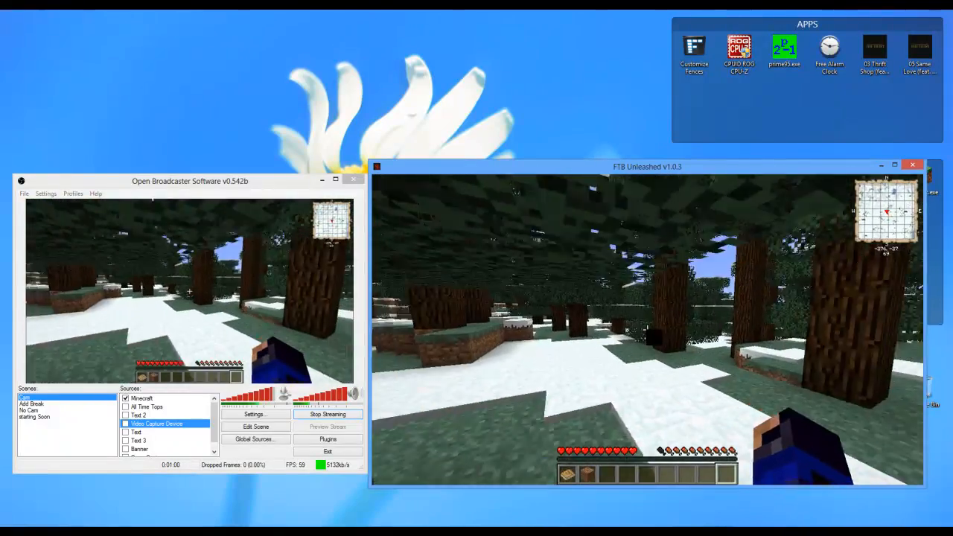
- Walk on through the snowy forest to the frozen lake in Minecraft and hide the debug overlay
{"action": "key", "text": "w"}
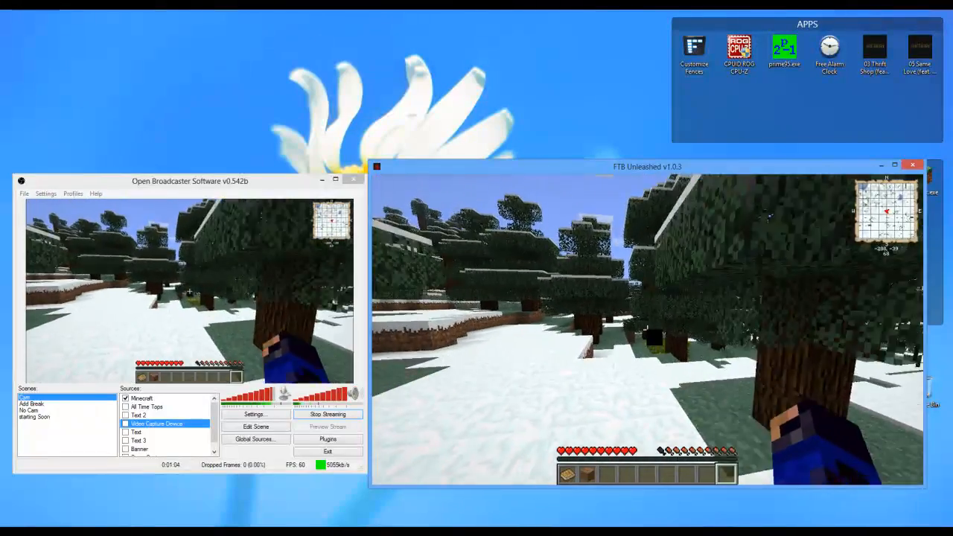
{"action": "key", "text": "w"}
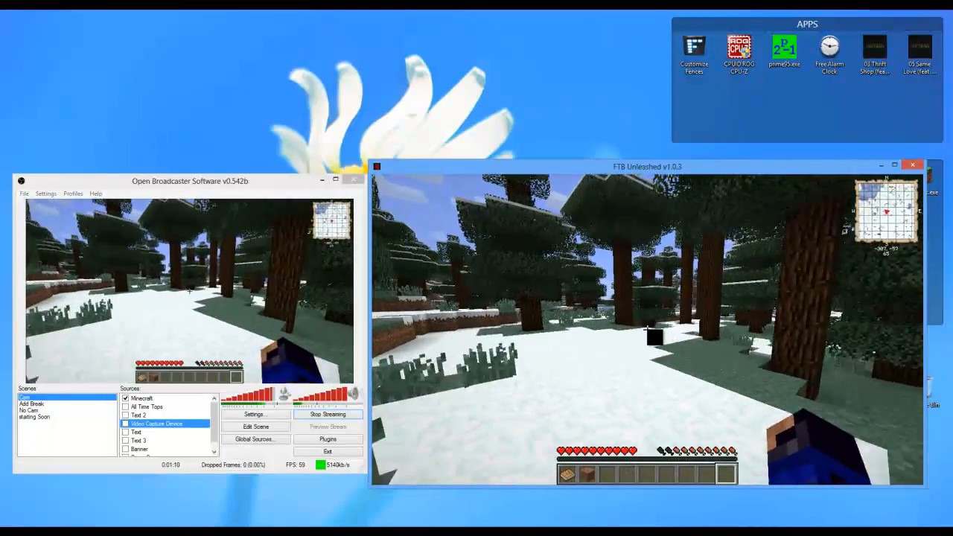
{"action": "key", "text": "w"}
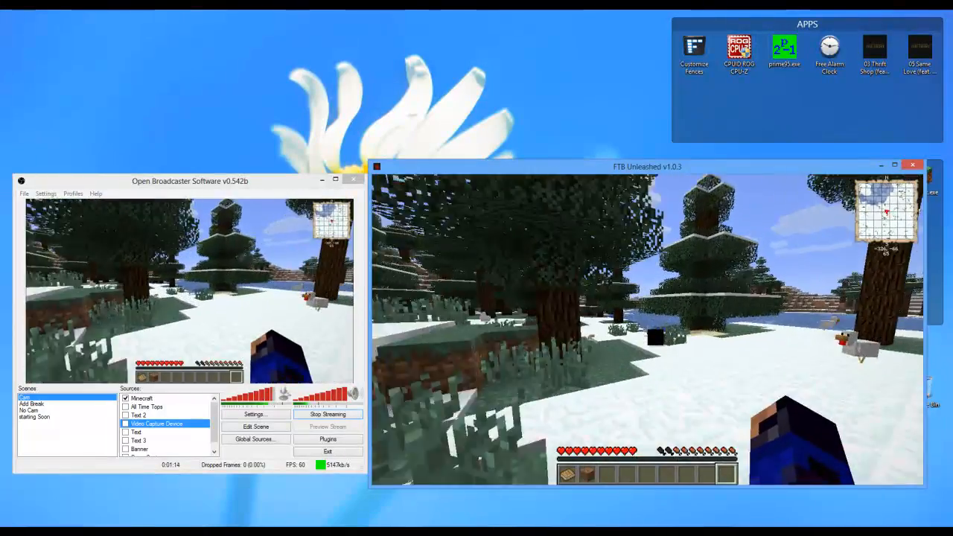
{"action": "key", "text": "w"}
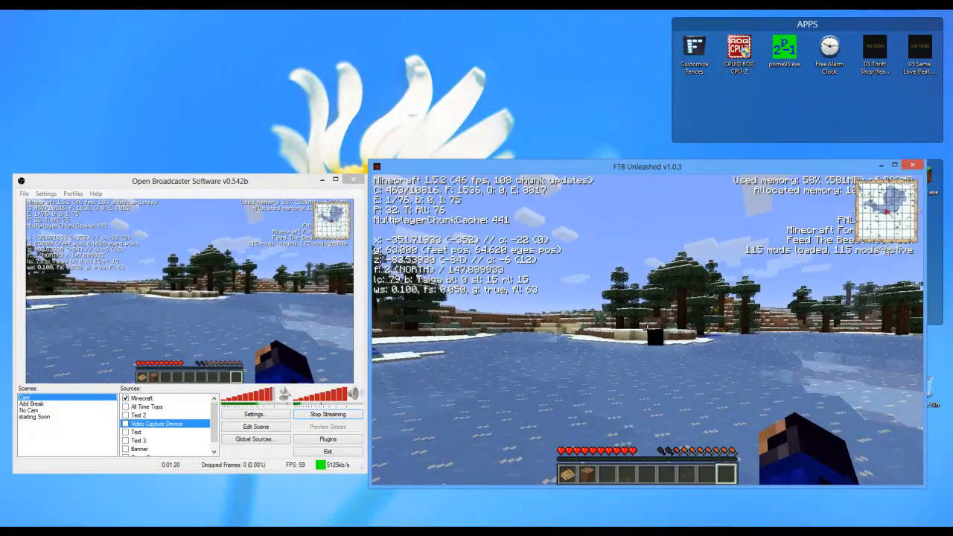
{"action": "key", "text": "F3"}
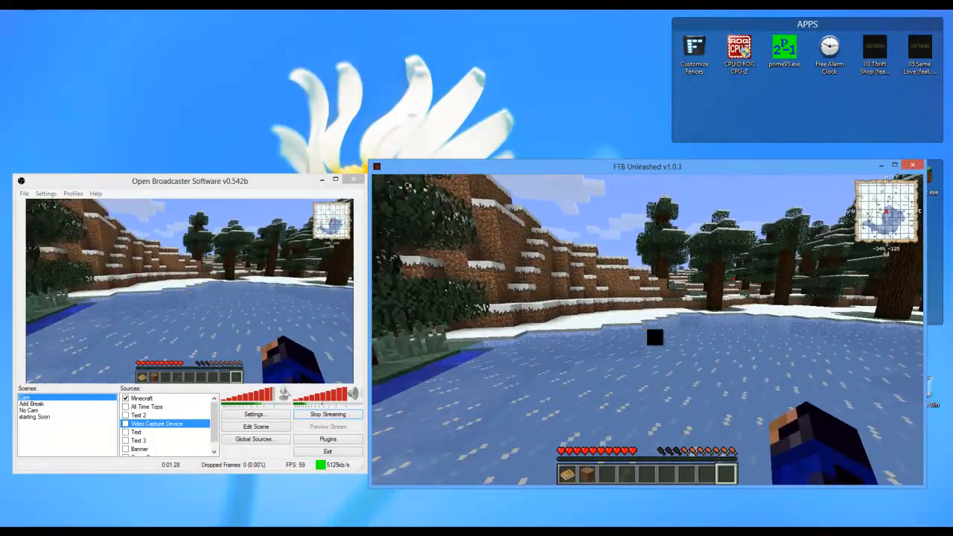
- Walk off the frozen lake and up past the dirt ledges onto the open snowy plain
{"action": "key", "text": "w"}
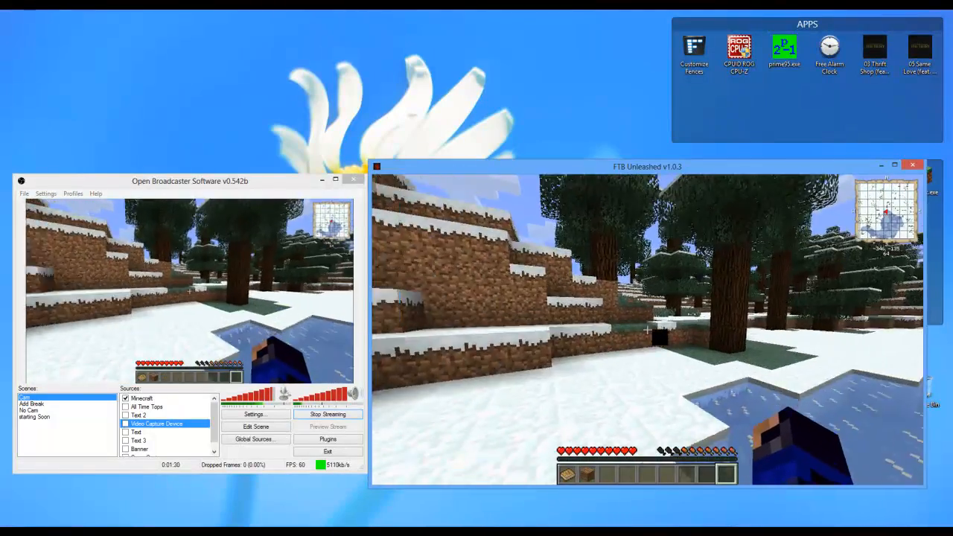
{"action": "key", "text": "w"}
{"action": "key", "text": "w"}
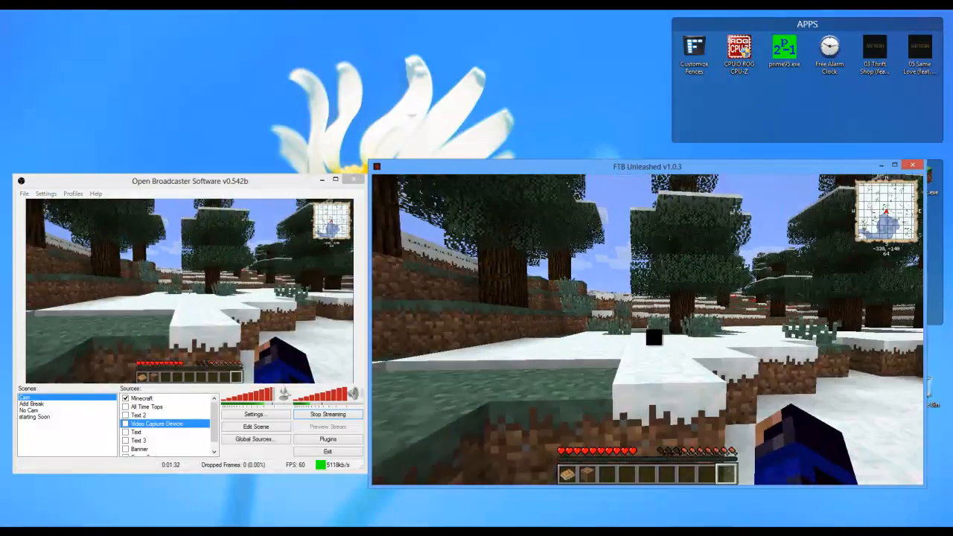
{"action": "key", "text": "w"}
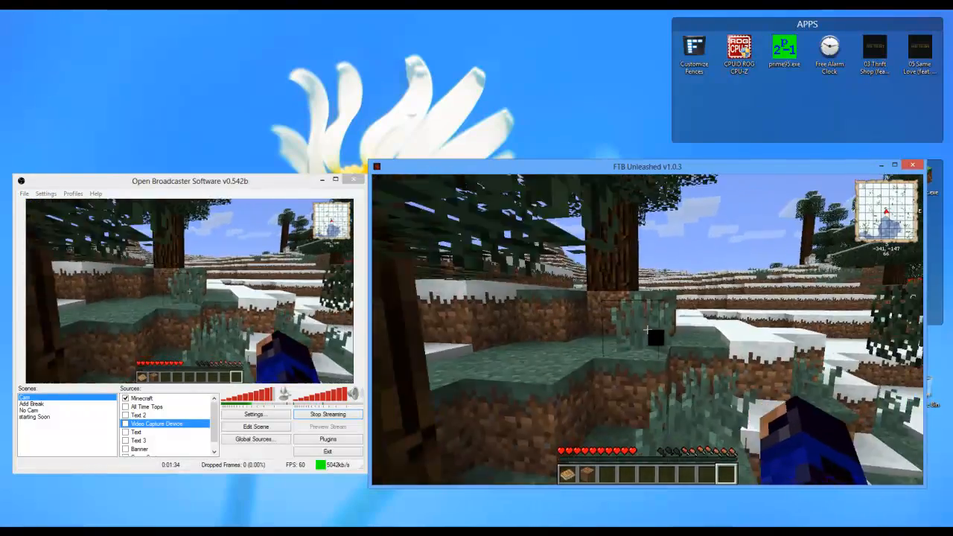
{"action": "key", "text": "space"}
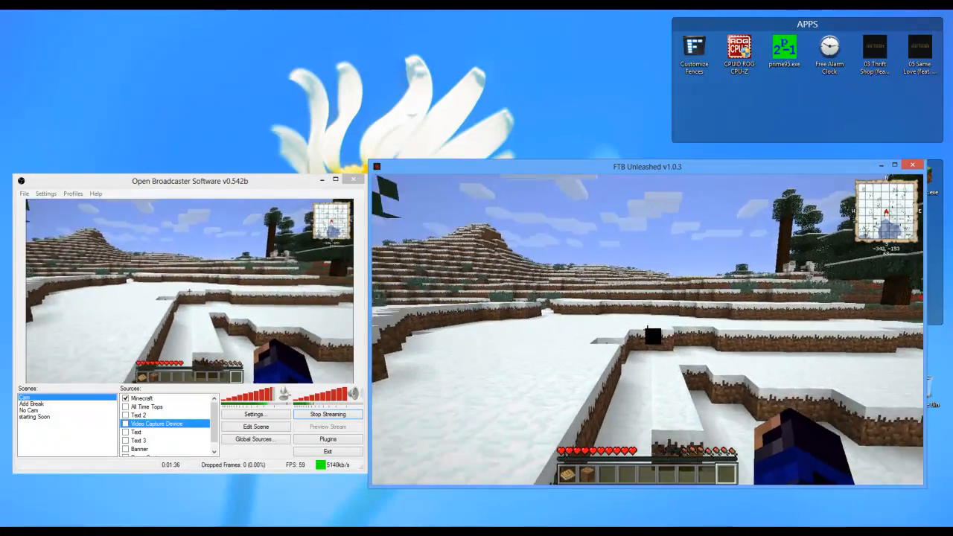
- In the Cam scene, turn off the Minecraft source and enable Game Capture, Banner, all text sources and the Video Capture Device
{"action": "key", "text": "e"}
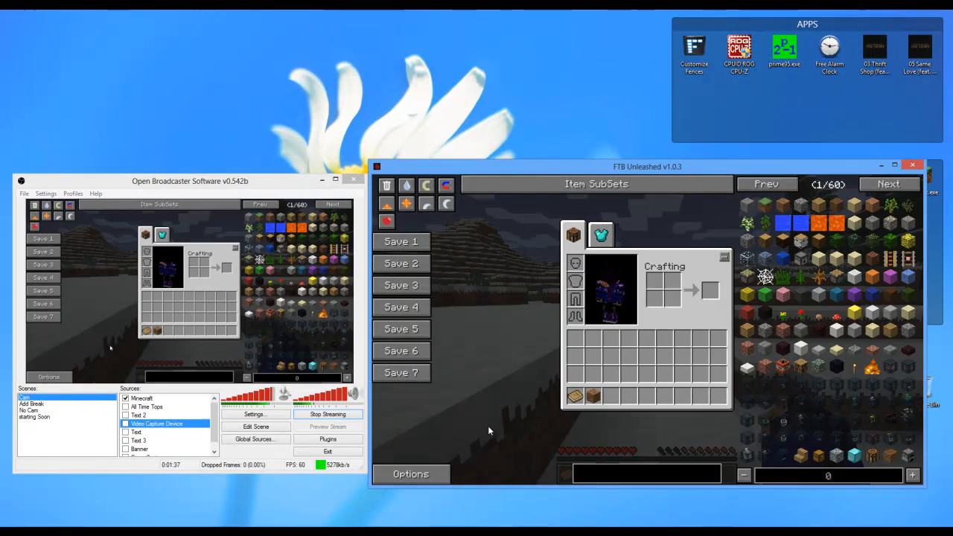
{"action": "left_click", "coordinate": [125, 398]}
{"action": "scroll", "coordinate": [126, 425], "scroll_direction": "down", "scroll_amount": 1}
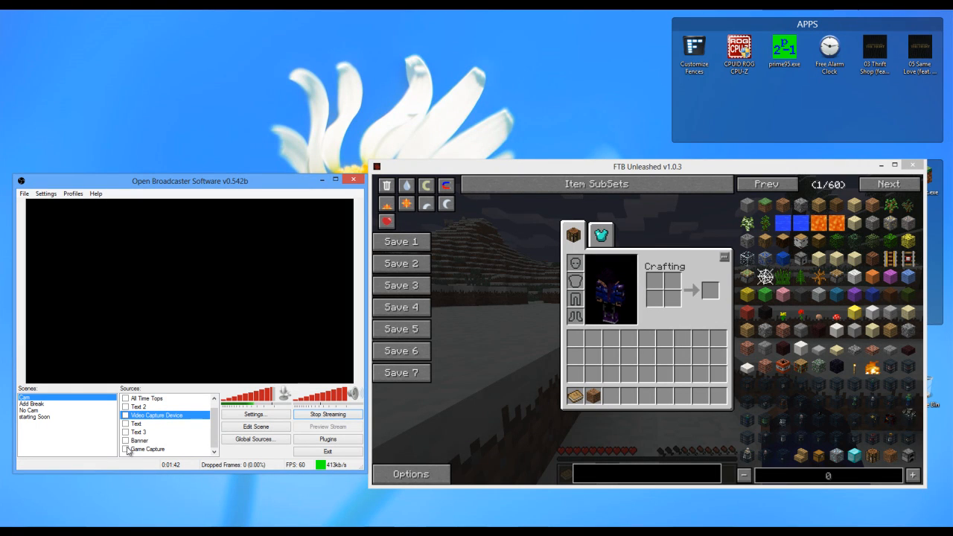
{"action": "left_click", "coordinate": [125, 449]}
{"action": "left_click", "coordinate": [125, 440]}
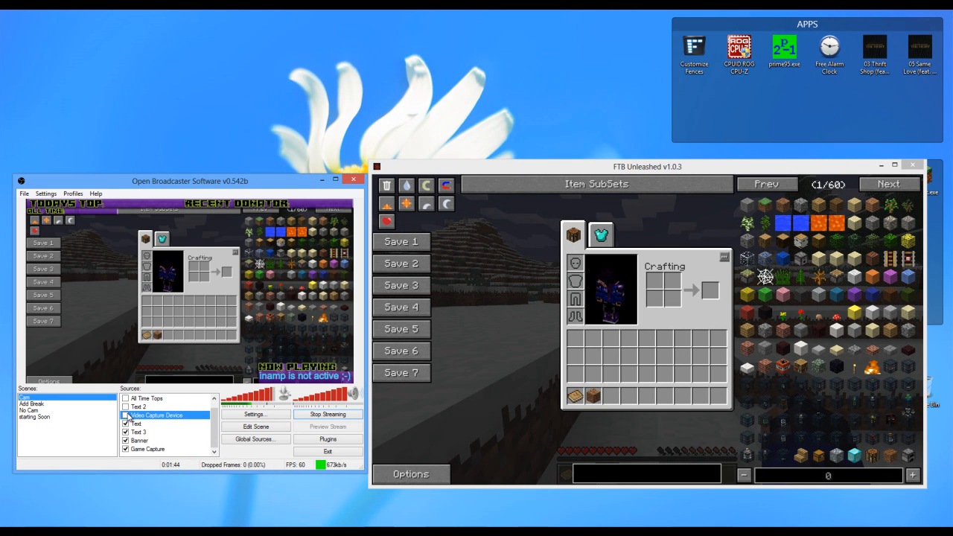
{"action": "left_click", "coordinate": [126, 415]}
{"action": "scroll", "coordinate": [127, 417], "scroll_direction": "up", "scroll_amount": 1}
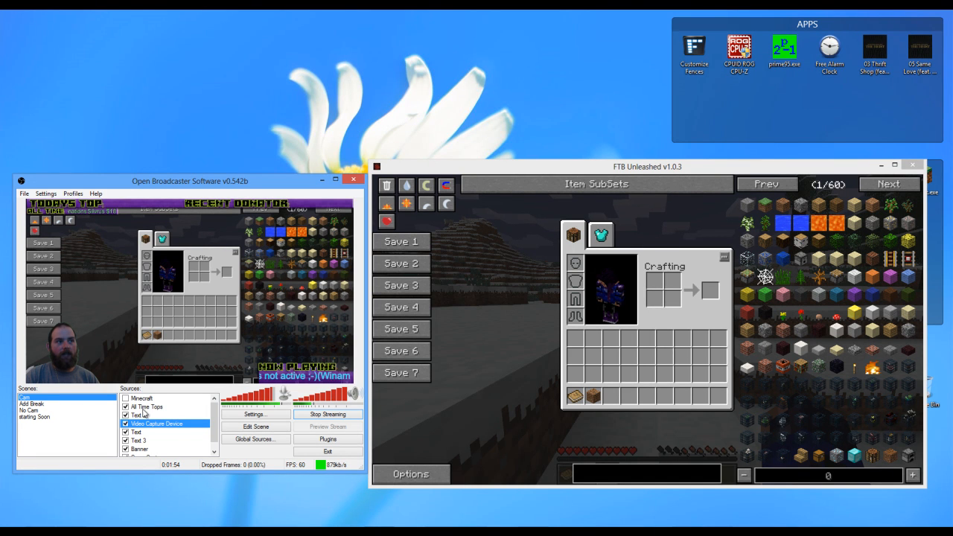
- Hide the All Time Tops source in the Cam scene and show it again
{"action": "left_click", "coordinate": [125, 406]}
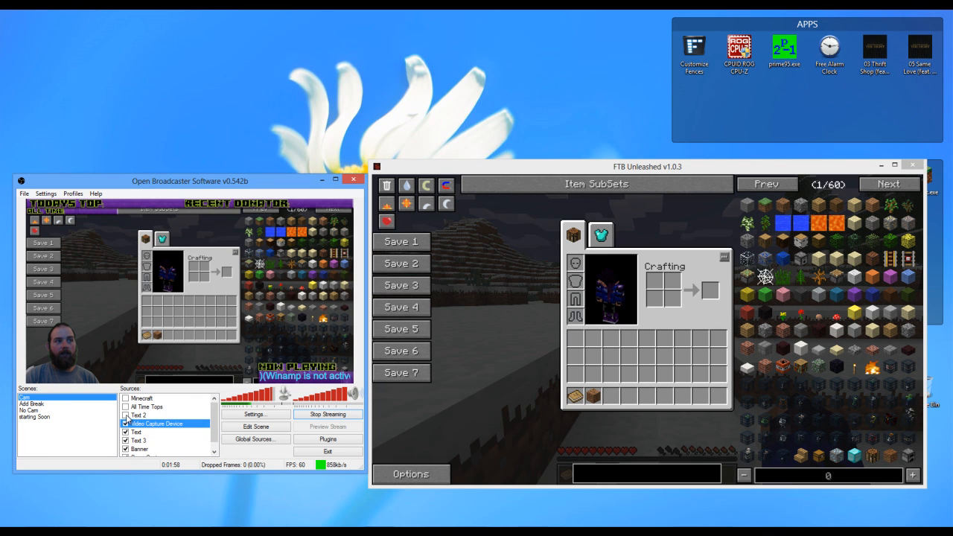
{"action": "left_click", "coordinate": [131, 408]}
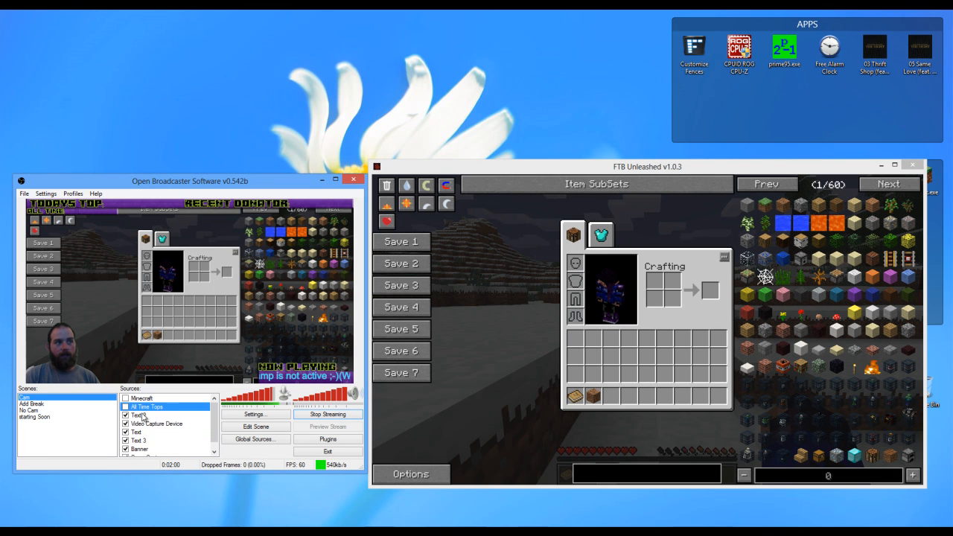
{"action": "left_click", "coordinate": [125, 406]}
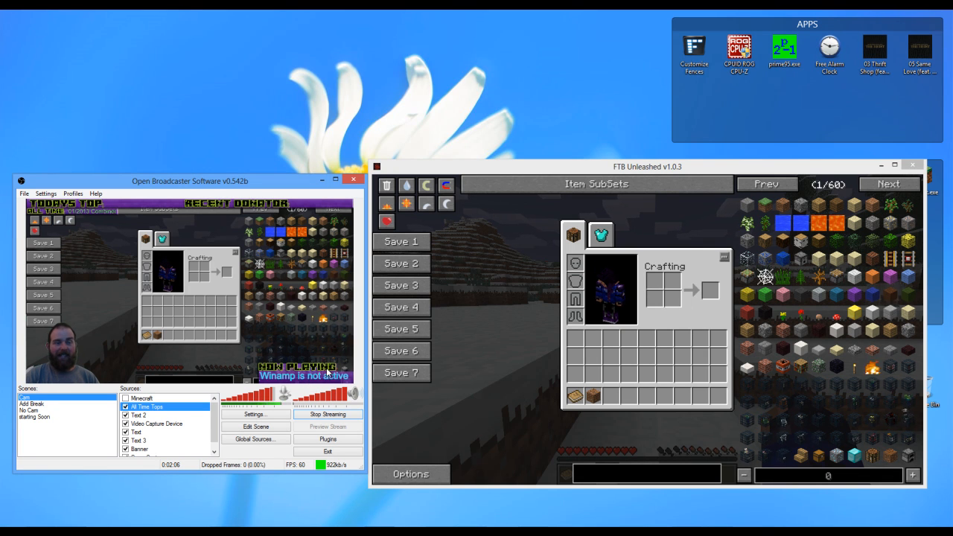
- Examine the text file path in the Text 2 source's properties and accept the dialog
{"action": "left_click", "coordinate": [147, 415]}
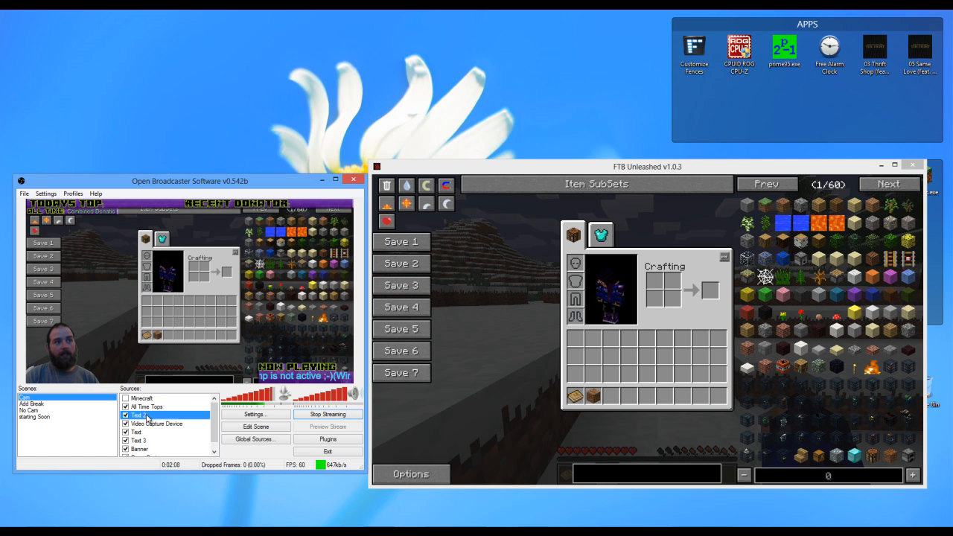
{"action": "right_click", "coordinate": [149, 416]}
{"action": "left_click", "coordinate": [182, 486]}
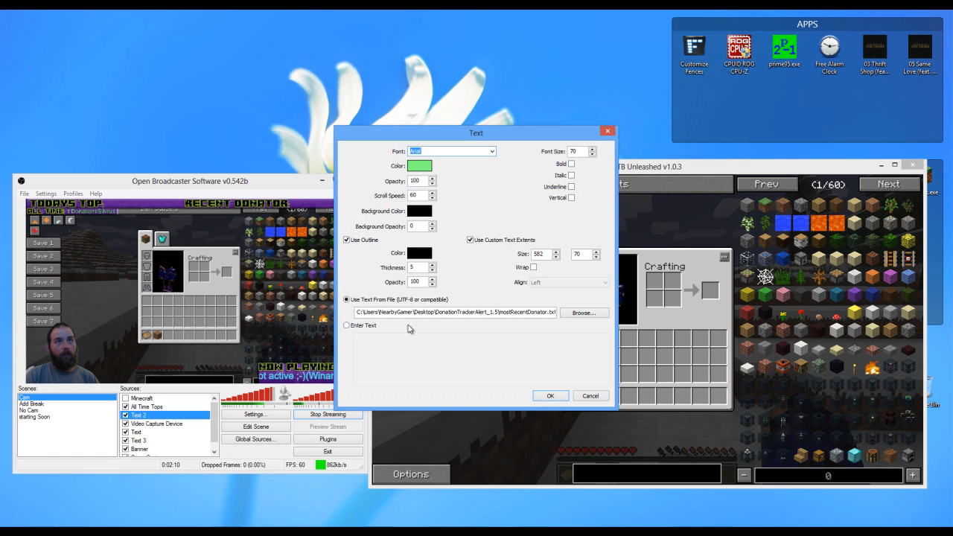
{"action": "left_click_drag", "start_coordinate": [419, 314], "coordinate": [356, 318]}
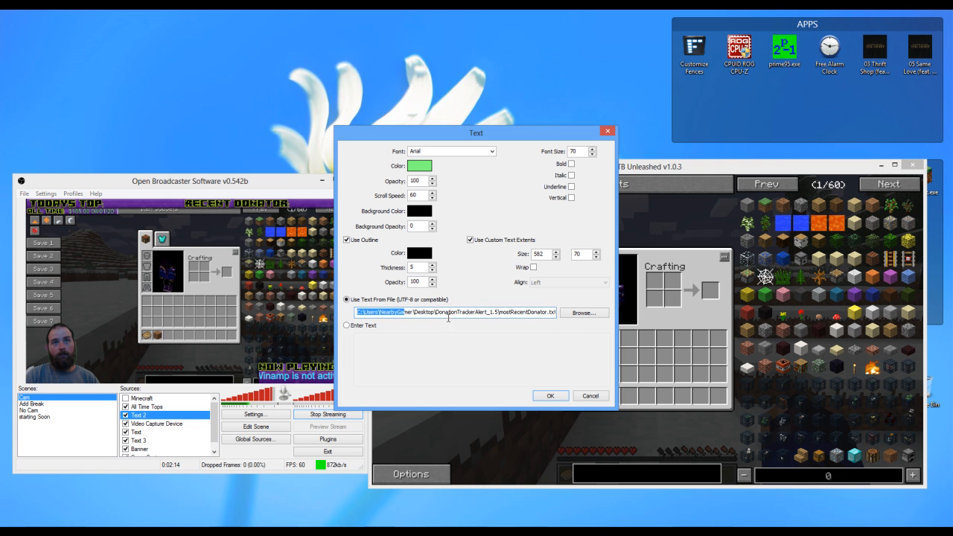
{"action": "left_click", "coordinate": [549, 395]}
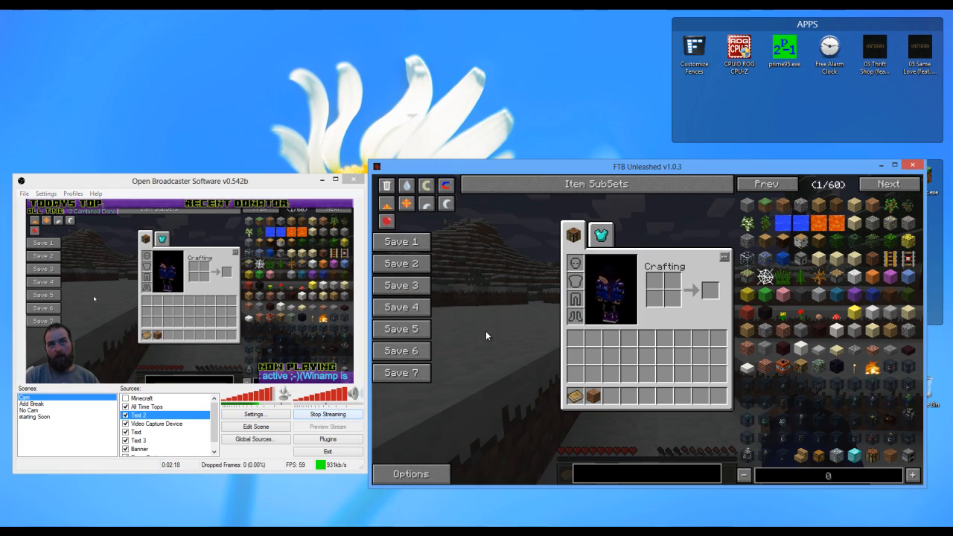
- Close the Minecraft inventory and walk over the snowy terraces past the tree by the cave to record gameplay with the overlays
{"action": "key", "text": "e"}
{"action": "key", "text": "w"}
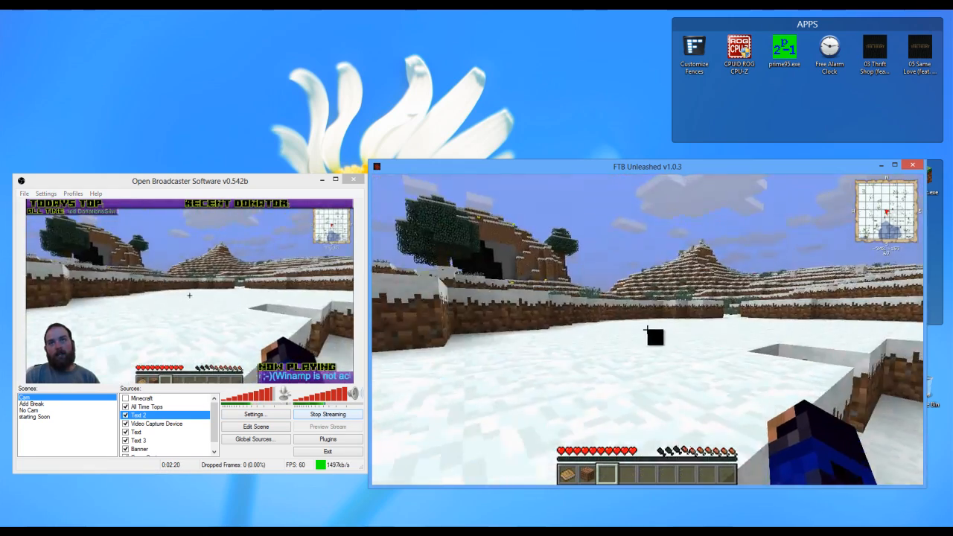
{"action": "key", "text": "w"}
{"action": "key", "text": "space"}
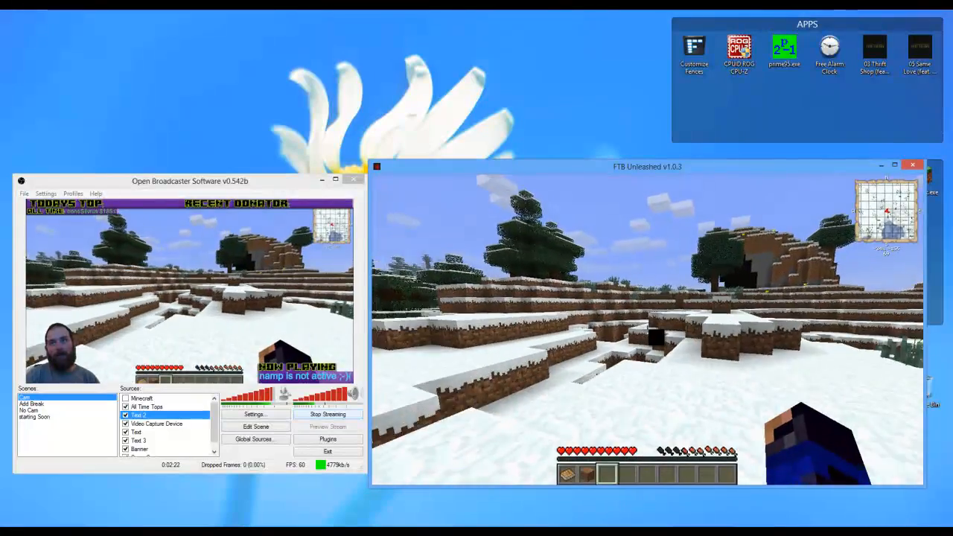
{"action": "key", "text": "w"}
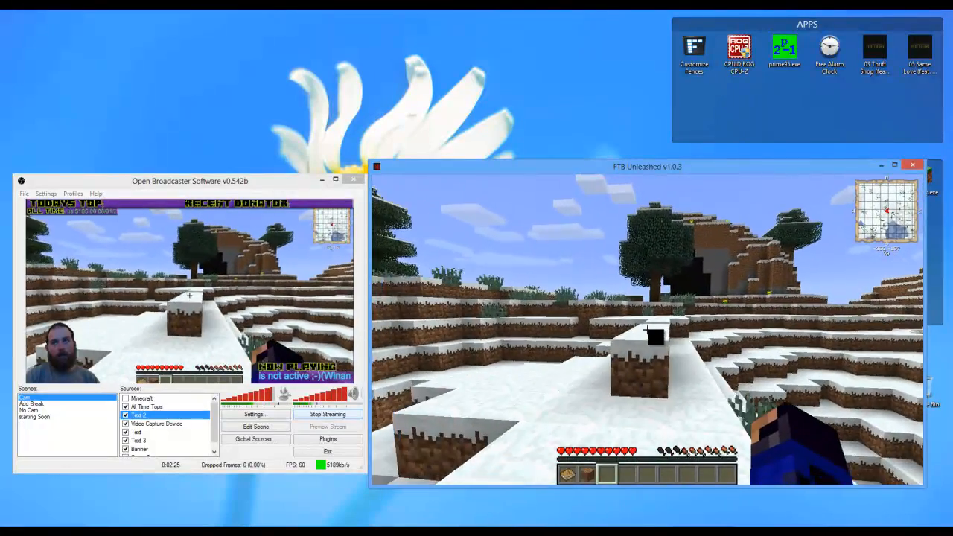
{"action": "key", "text": "w"}
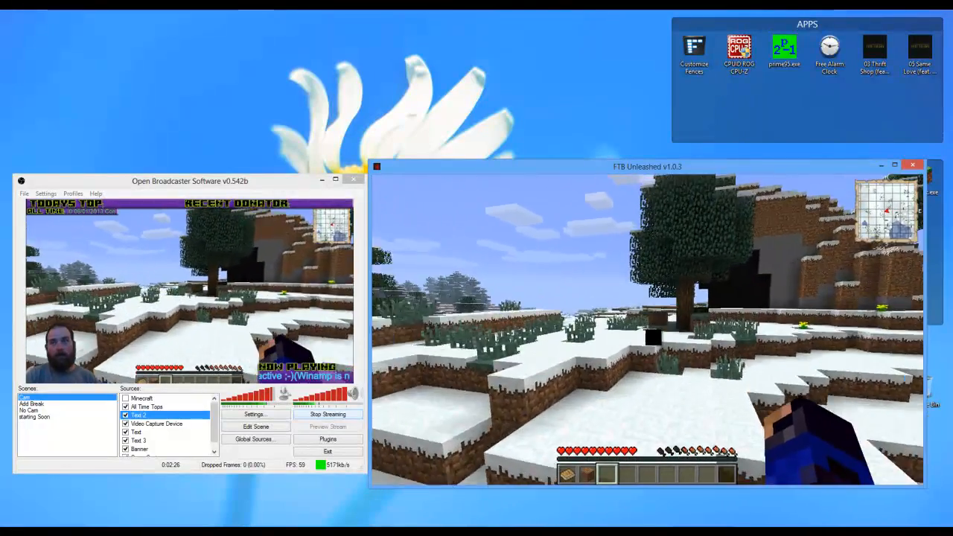
{"action": "key", "text": "space"}
{"action": "key", "text": "w"}
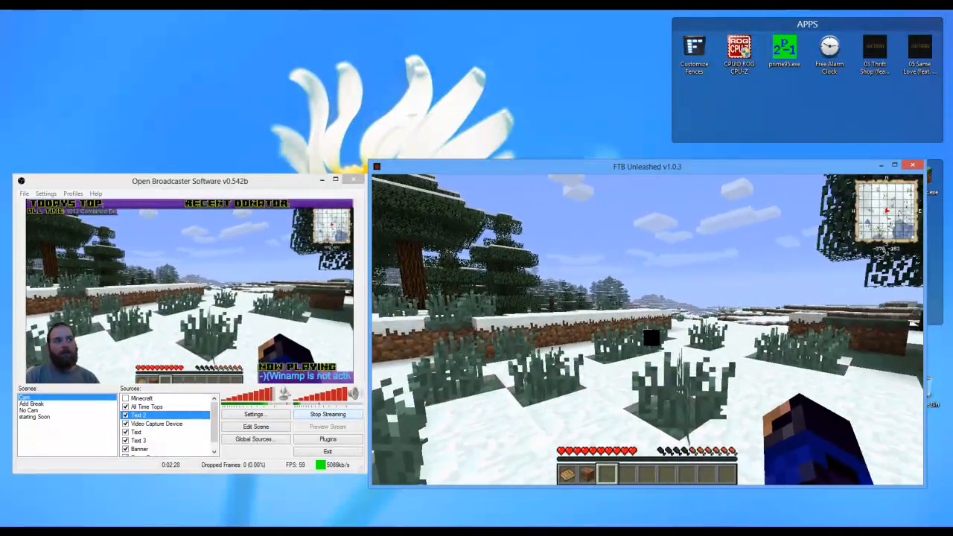
- Open the Minecraft inventory to free the pointer and switch the recording to the starting Soon scene
{"action": "key", "text": "e"}
{"action": "left_click", "coordinate": [211, 429]}
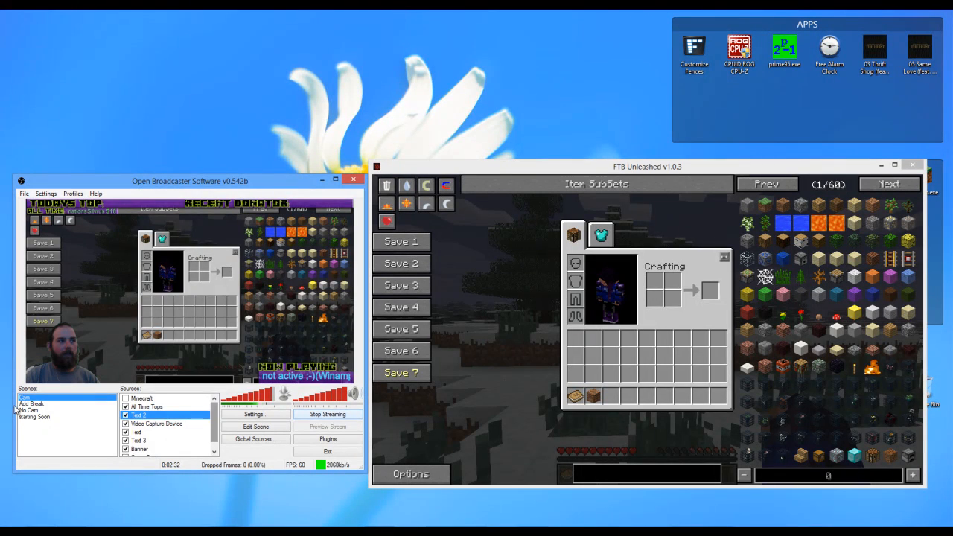
{"action": "left_click", "coordinate": [41, 417]}
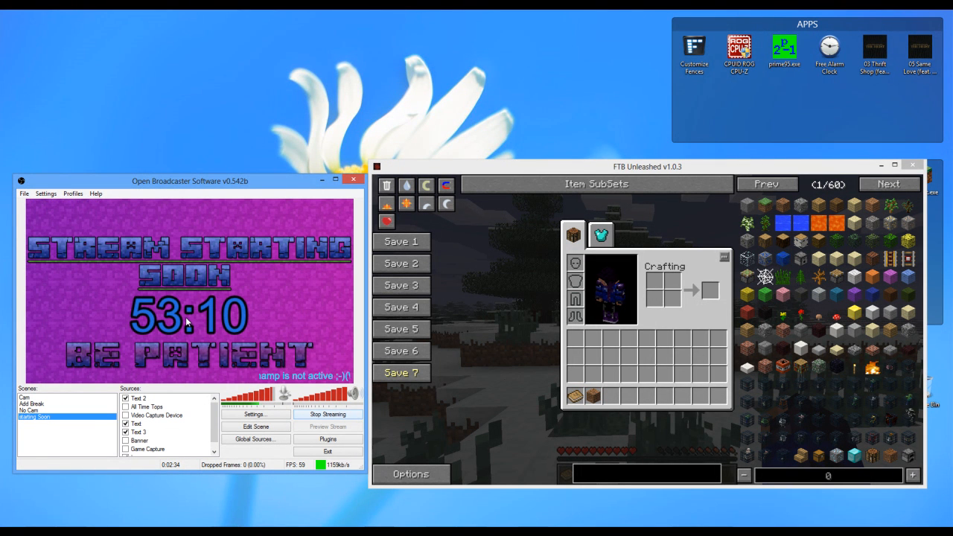
- Switch to Snaz, start the countdown to 14:00:00 beside the scene preview, and close Snaz
{"action": "left_click", "coordinate": [309, 514]}
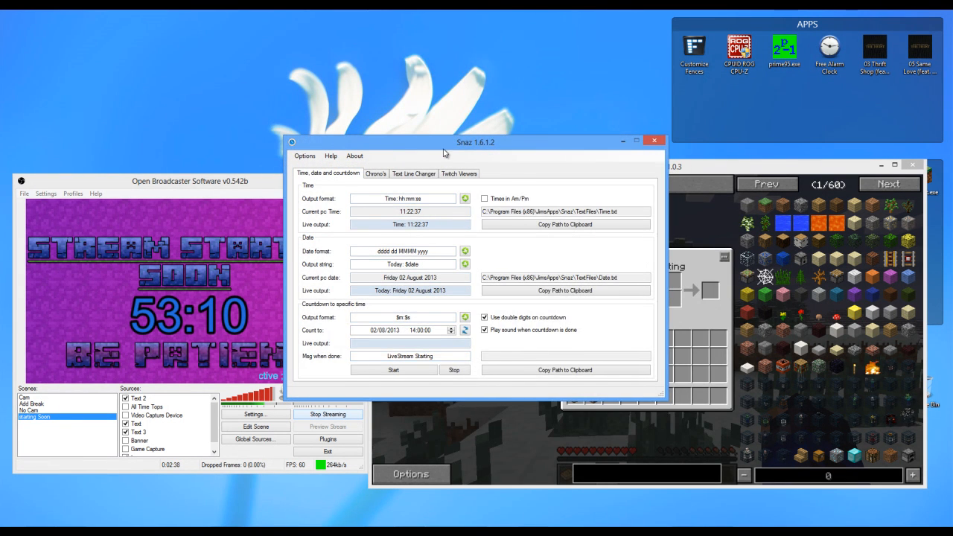
{"action": "left_click_drag", "start_coordinate": [436, 149], "coordinate": [528, 179]}
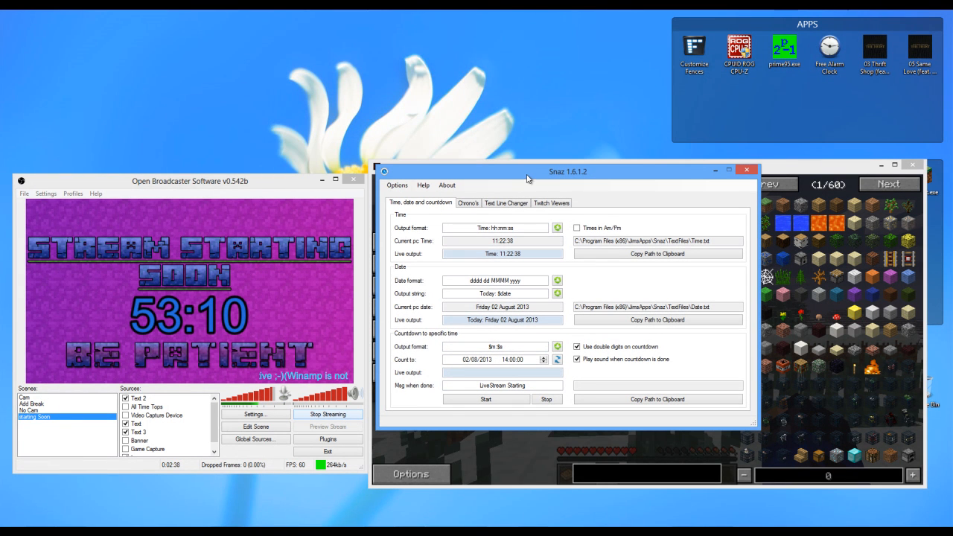
{"action": "left_click", "coordinate": [486, 399]}
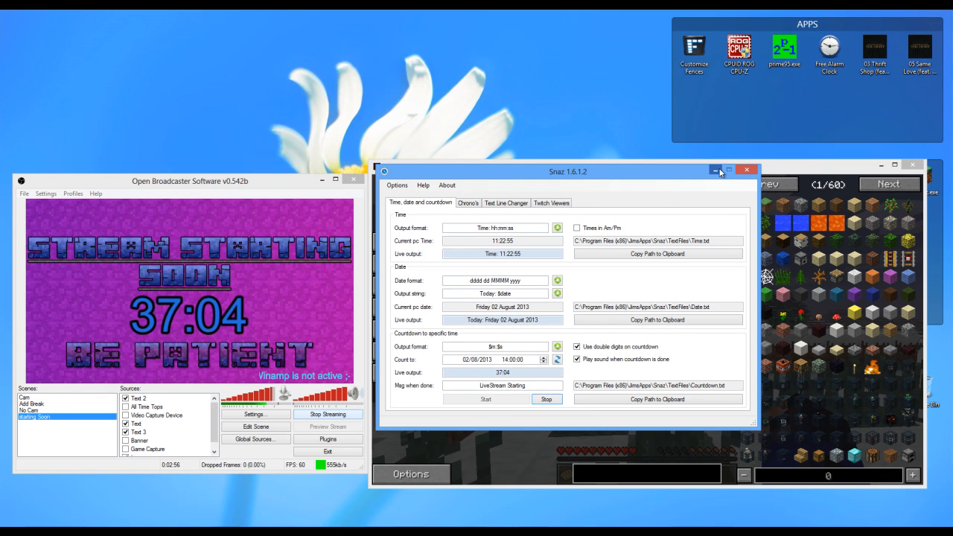
{"action": "left_click_drag", "start_coordinate": [668, 174], "coordinate": [551, 205]}
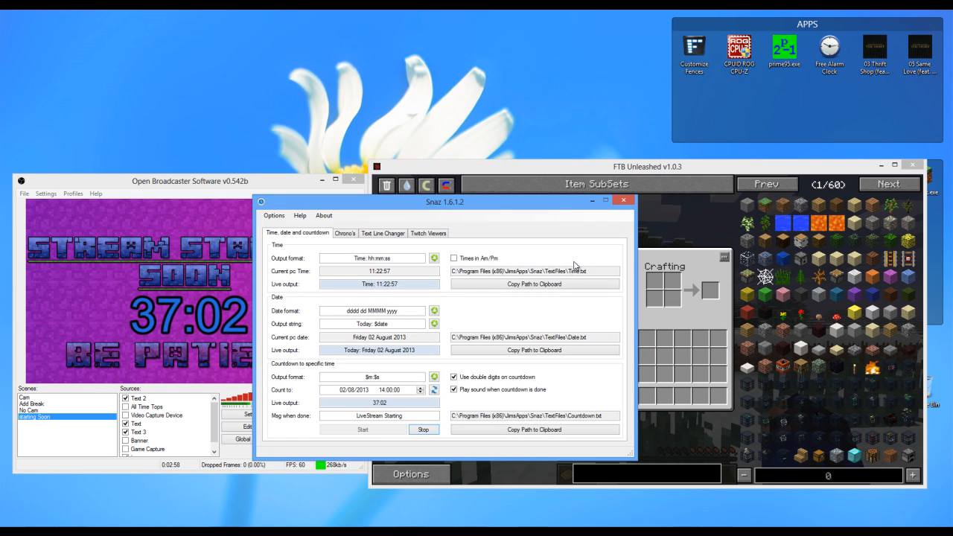
{"action": "left_click", "coordinate": [625, 202]}
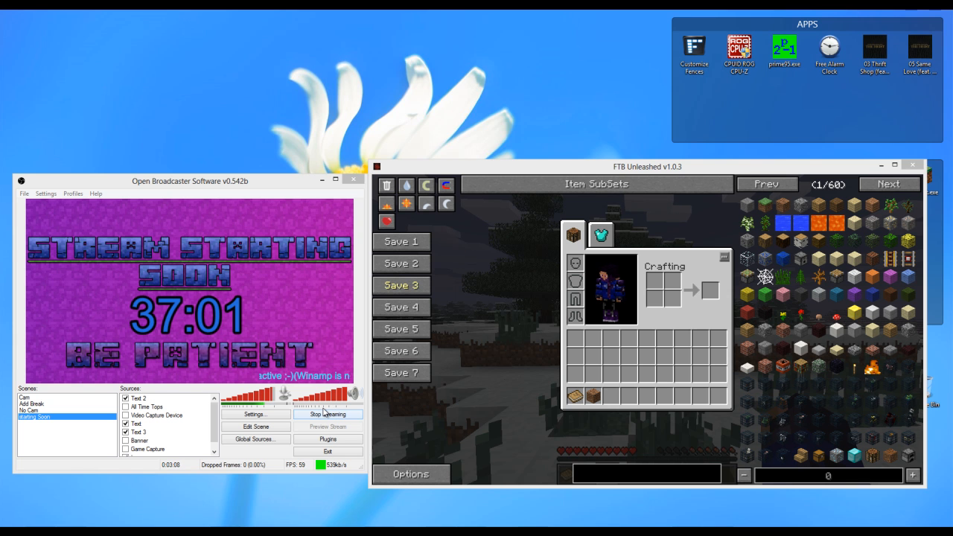
- Stop the recording and play broadcast (02) in the media player at a lower volume, with its window moved toward the screen's centre
{"action": "left_click", "coordinate": [323, 413]}
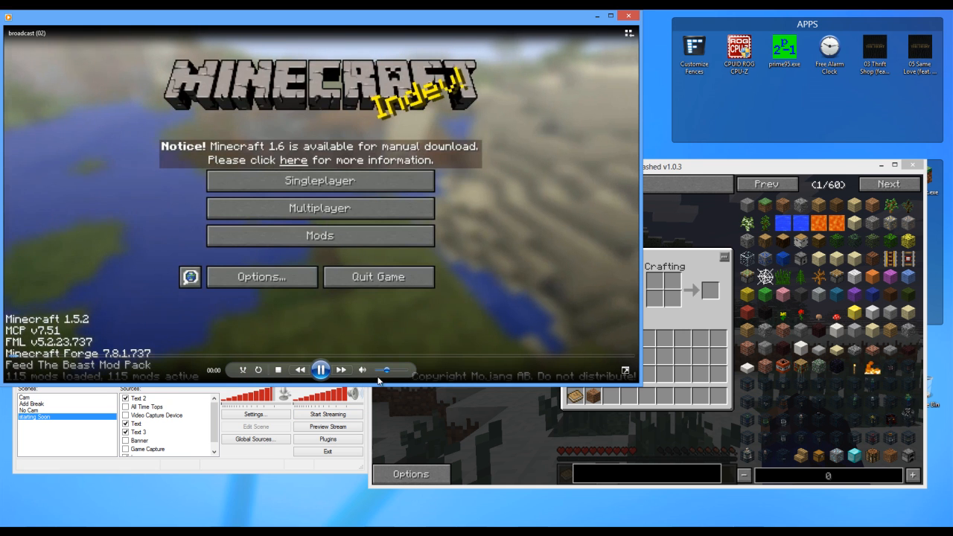
{"action": "left_click", "coordinate": [391, 371]}
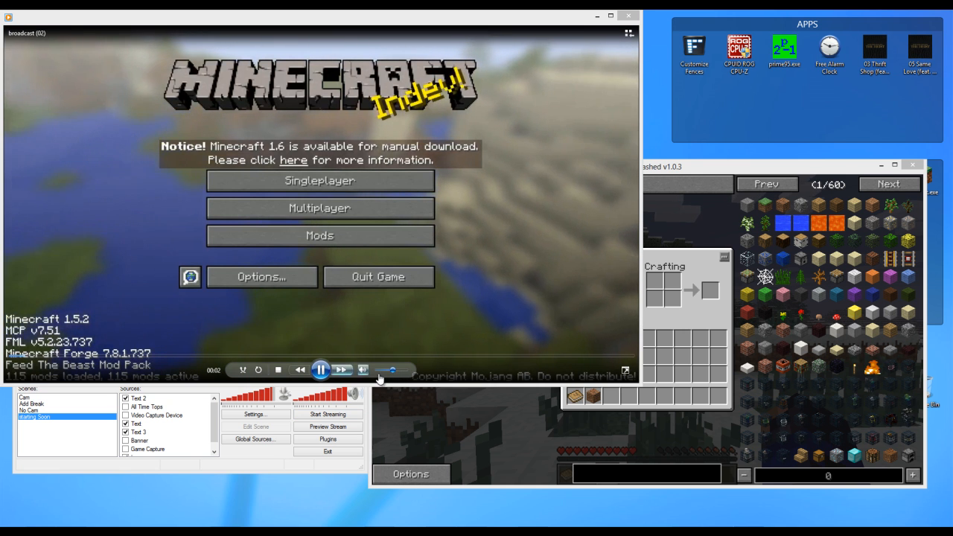
{"action": "left_click_drag", "start_coordinate": [394, 373], "coordinate": [377, 372]}
{"action": "left_click_drag", "start_coordinate": [245, 19], "coordinate": [344, 105]}
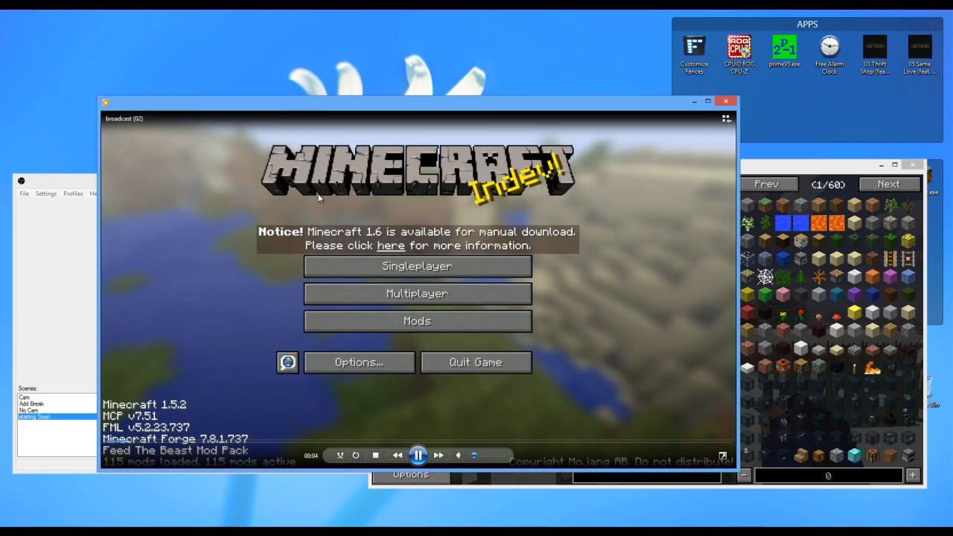
- Skip through the broadcast (02) recording to review its gameplay, webcam and overlay sections, shifting the player window slightly down and to the right
{"action": "left_click", "coordinate": [244, 441]}
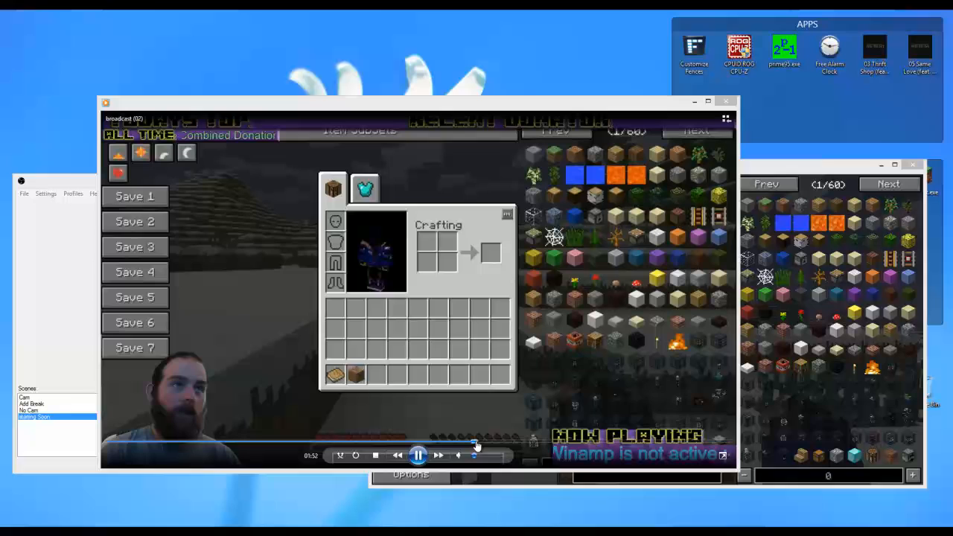
{"action": "left_click", "coordinate": [479, 442]}
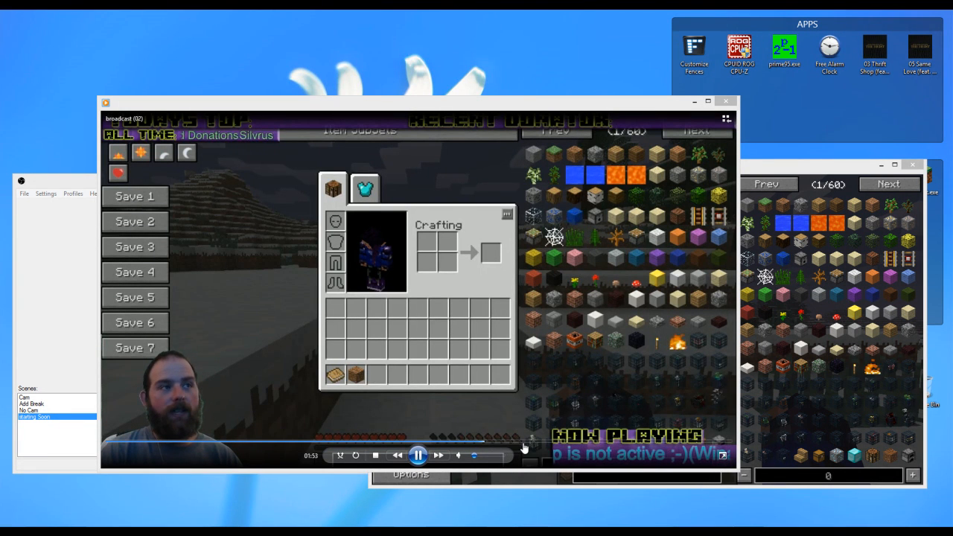
{"action": "left_click", "coordinate": [524, 441]}
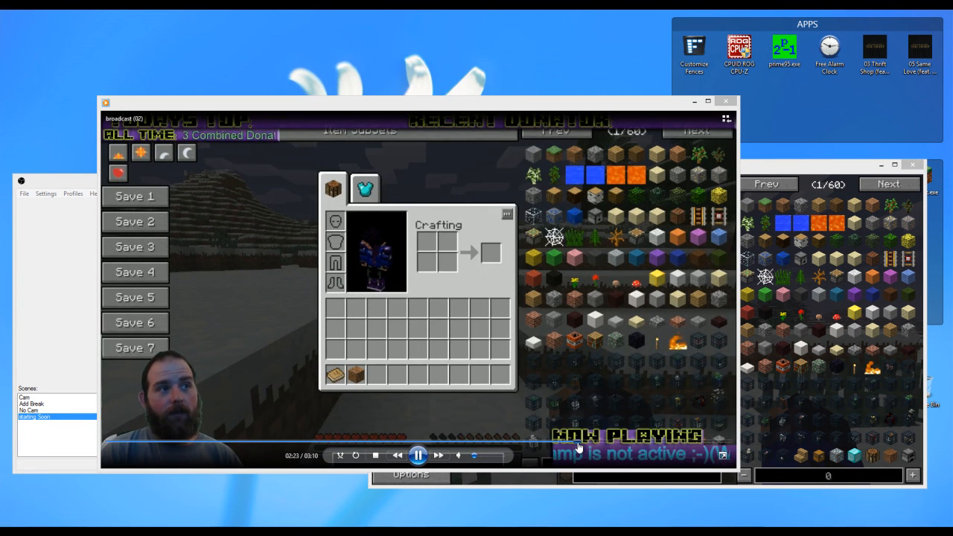
{"action": "left_click", "coordinate": [579, 443]}
{"action": "left_click_drag", "start_coordinate": [373, 105], "coordinate": [397, 115]}
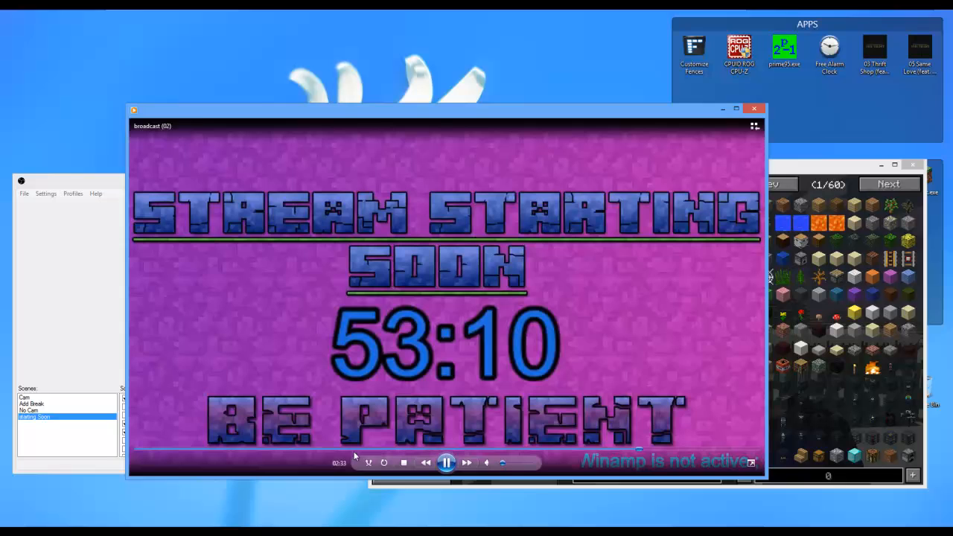
{"action": "left_click", "coordinate": [542, 449]}
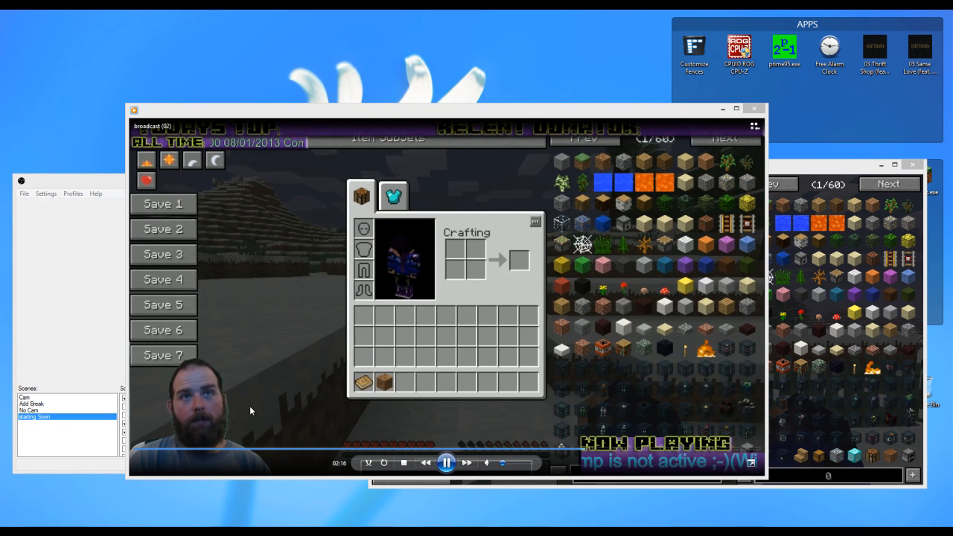
- Close the media player and move the FTB Unleashed game window slightly down and to the right, clear of the Open Broadcaster Software window
{"action": "left_click", "coordinate": [755, 110]}
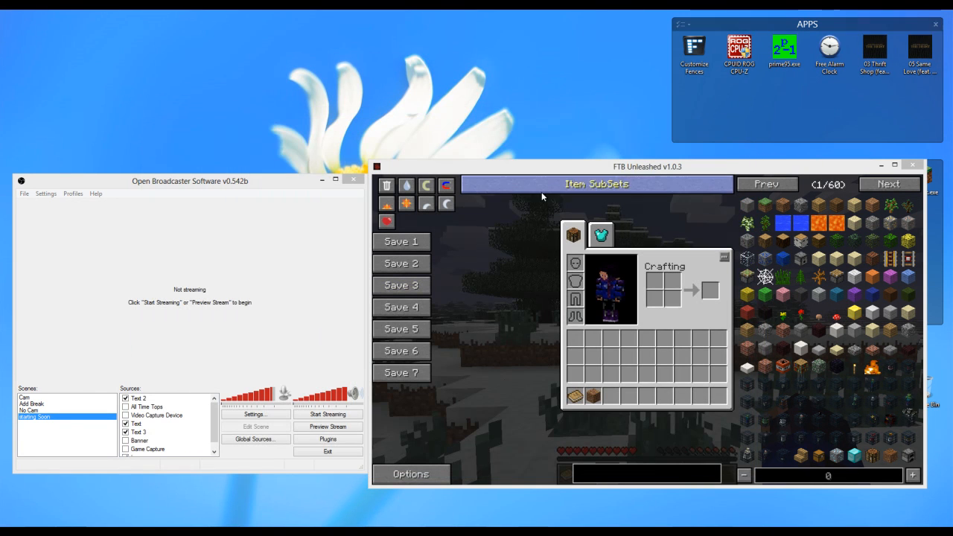
{"action": "mouse_move", "coordinate": [646, 171]}
{"action": "left_mouse_down"}
{"action": "mouse_move", "coordinate": [322, 183]}
{"action": "mouse_move", "coordinate": [330, 196]}
{"action": "mouse_move", "coordinate": [440, 212]}
{"action": "mouse_move", "coordinate": [536, 187]}
{"action": "mouse_move", "coordinate": [651, 187]}
{"action": "left_mouse_up"}
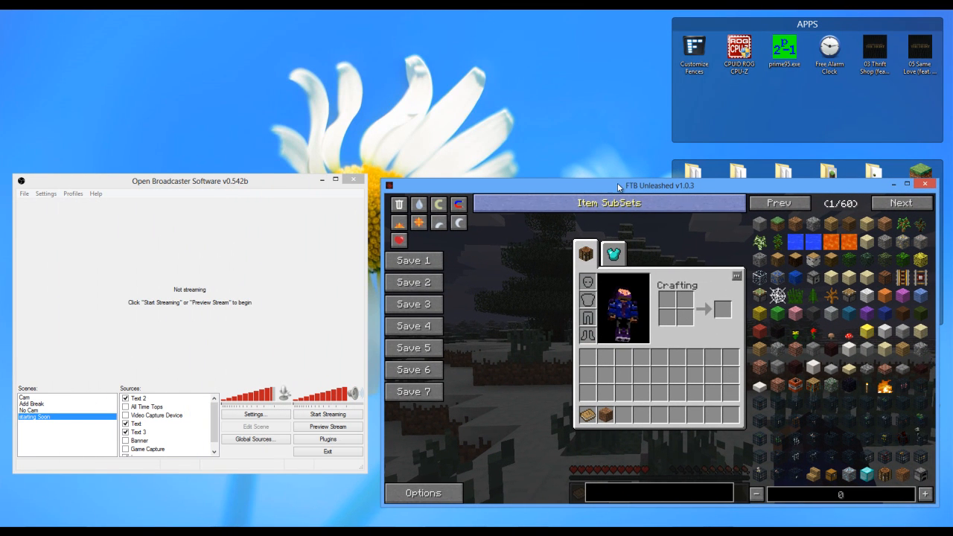